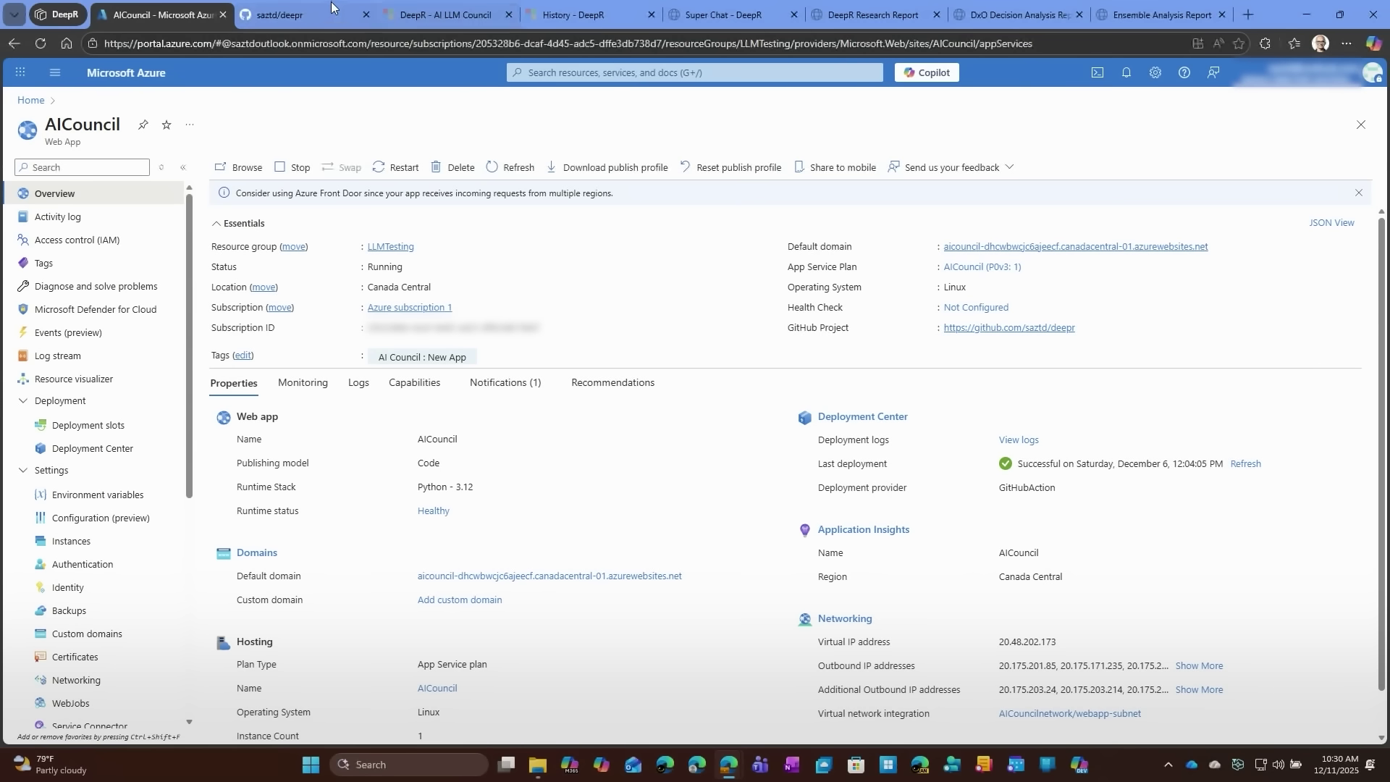
# - Open the deepr repository on GitHub and check the Copilot agent task options, including the model choice
pyautogui.click(296, 16)
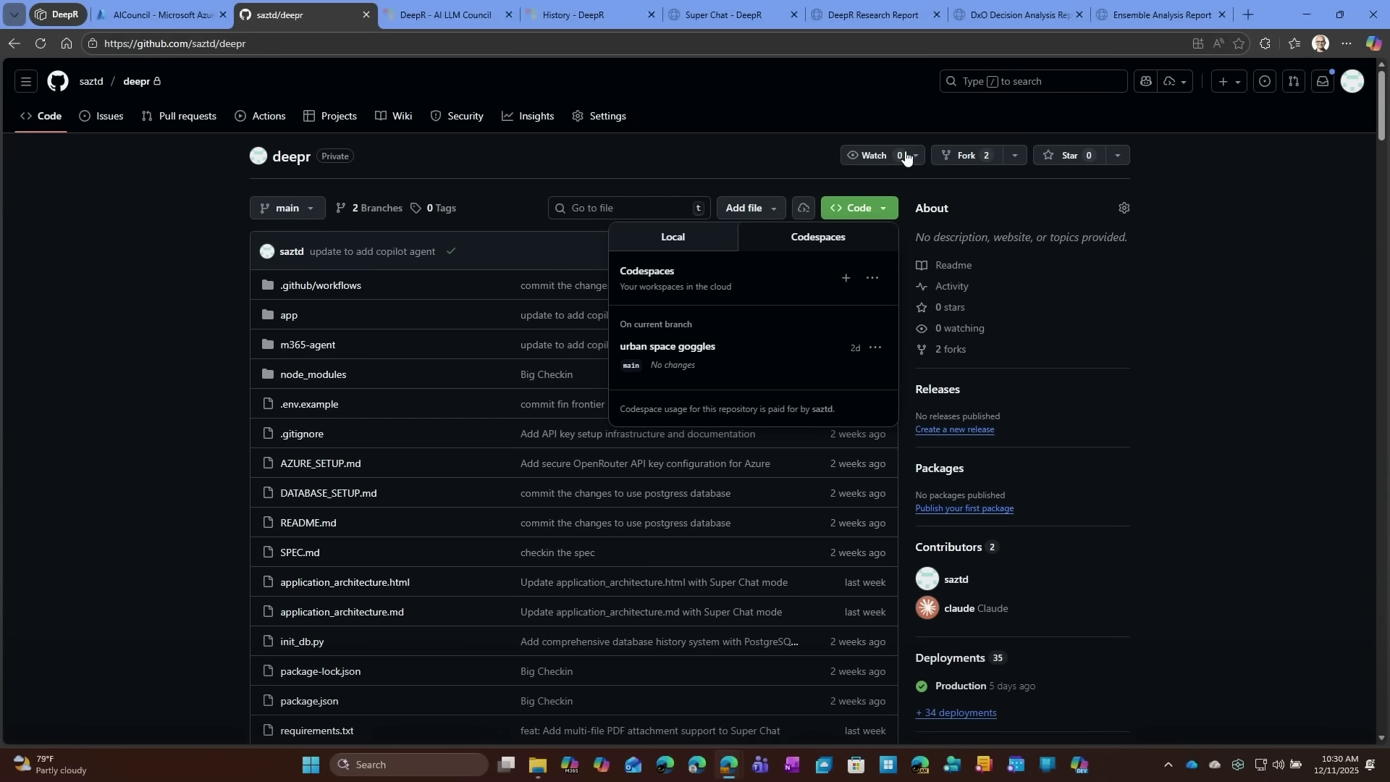
pyautogui.click(1175, 83)
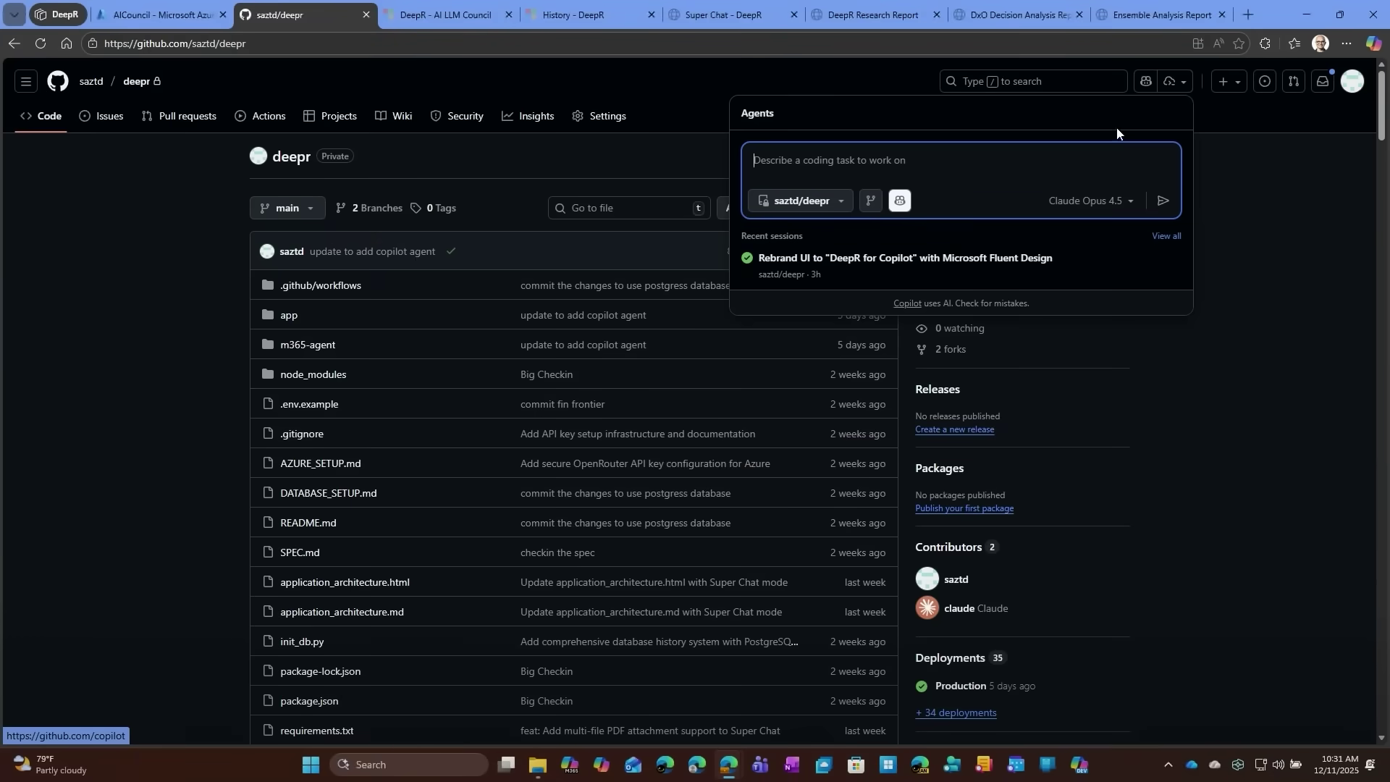
pyautogui.click(1132, 203)
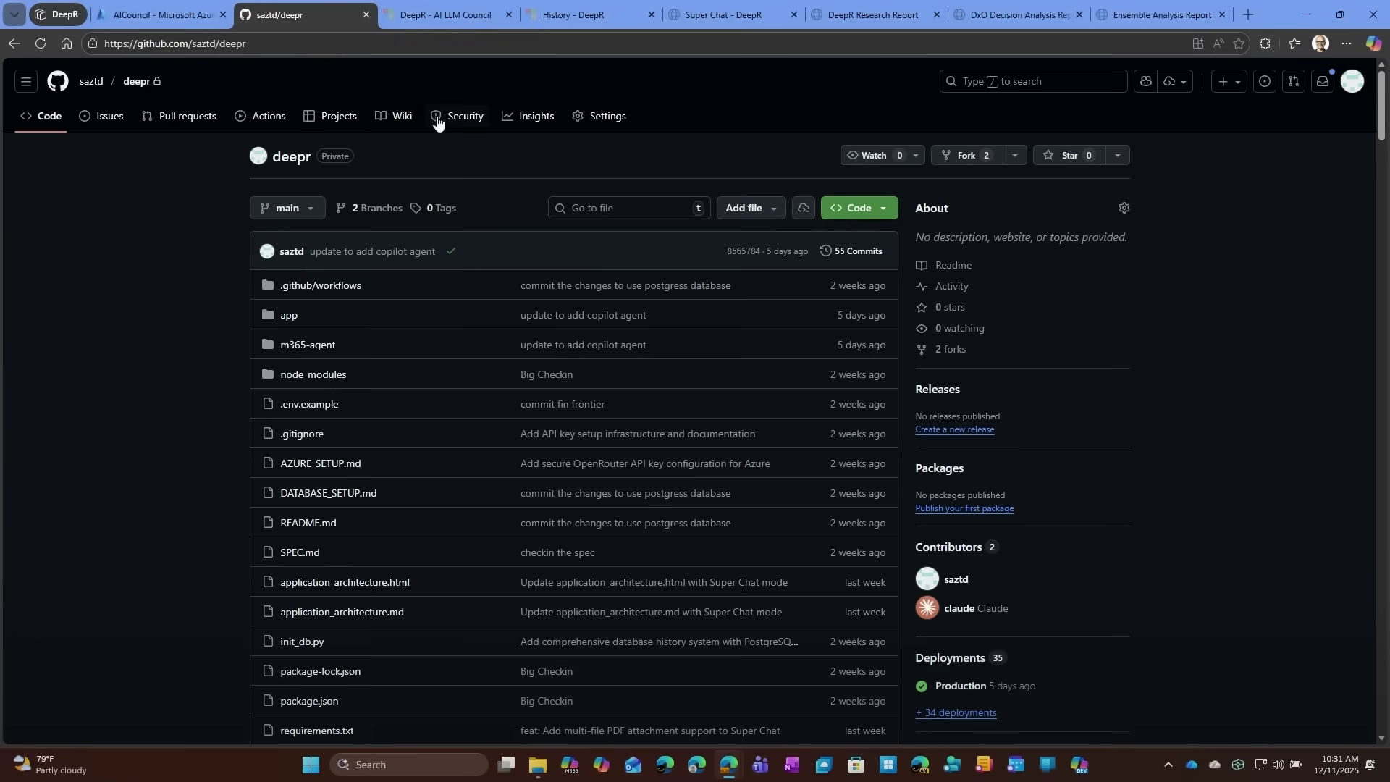
# - Switch to the DeepR web app and review the AI LLM Council setup, from research prompt to council members and chairman model
pyautogui.click(435, 13)
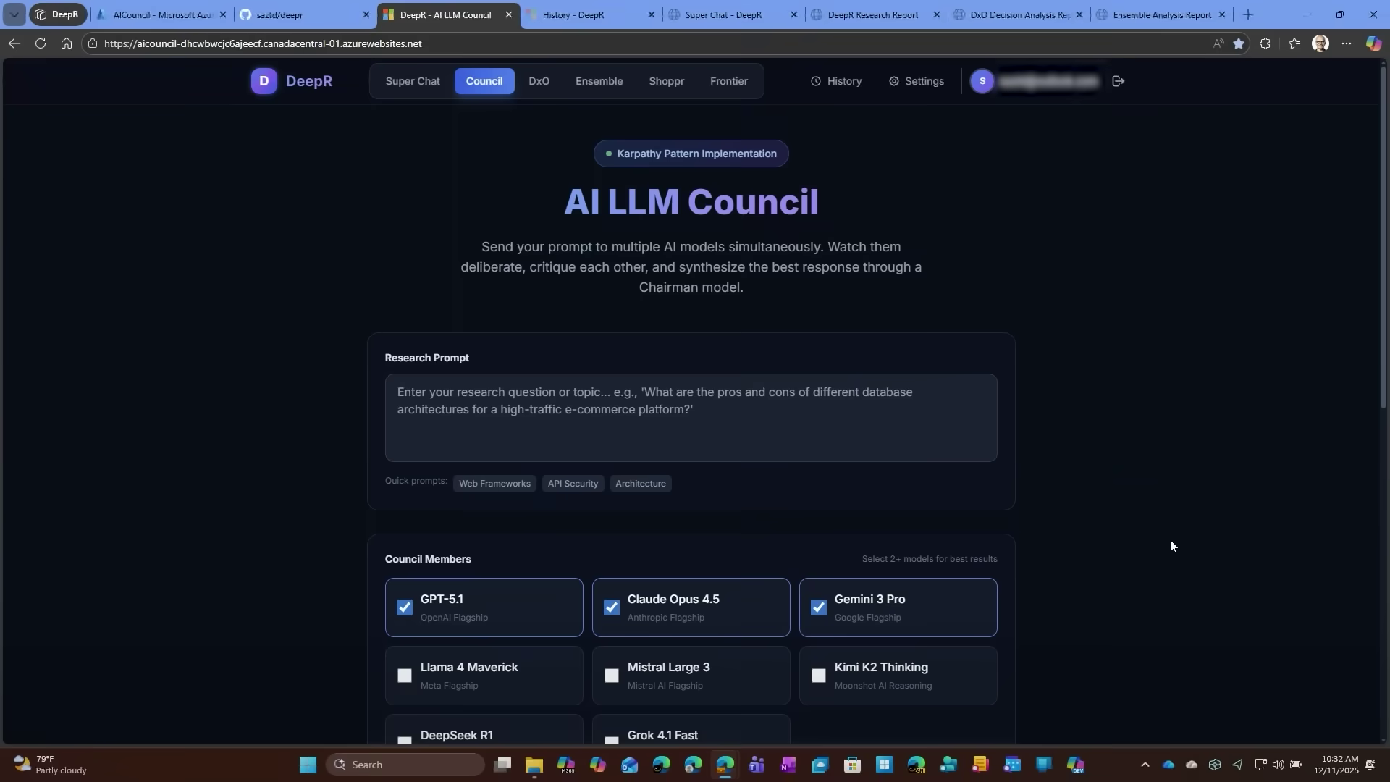
pyautogui.scroll(-3, 1170, 545)
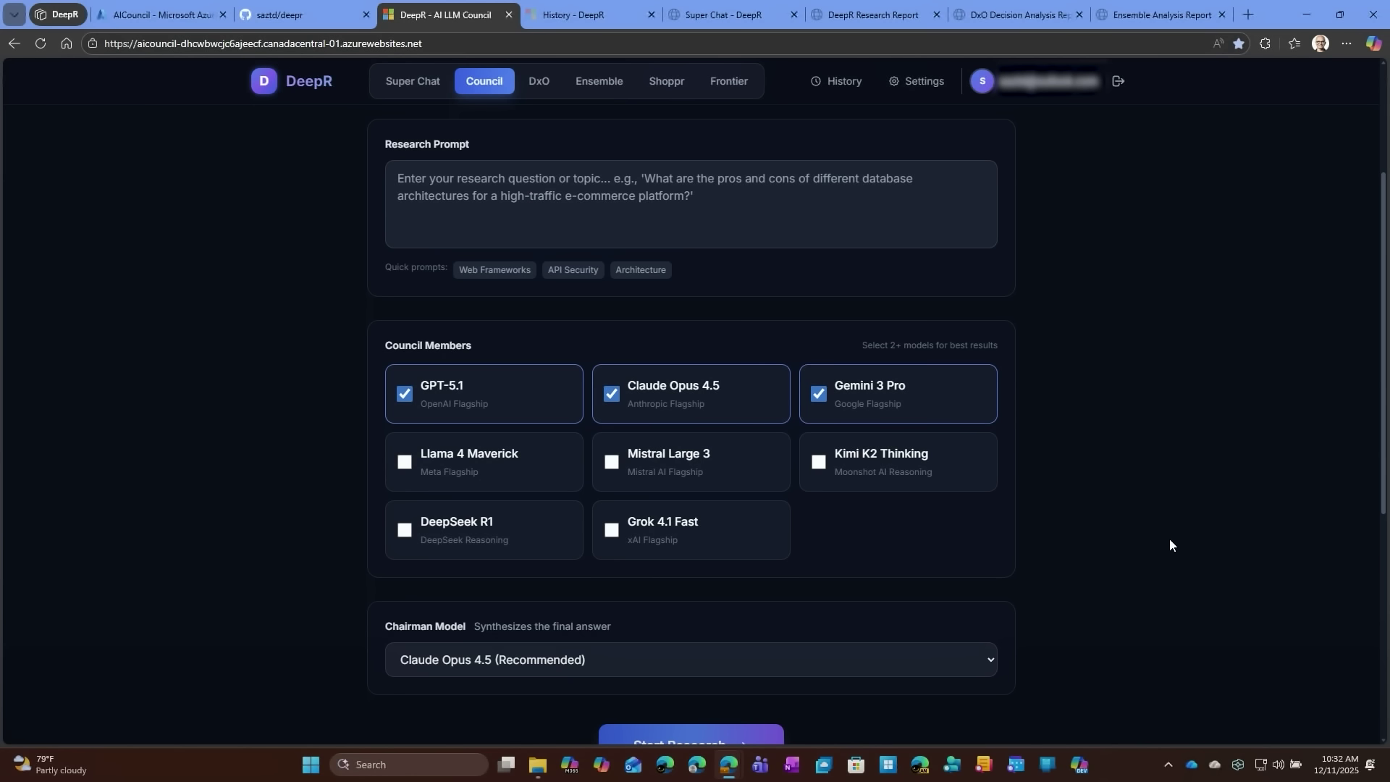
pyautogui.scroll(-3, 1170, 540)
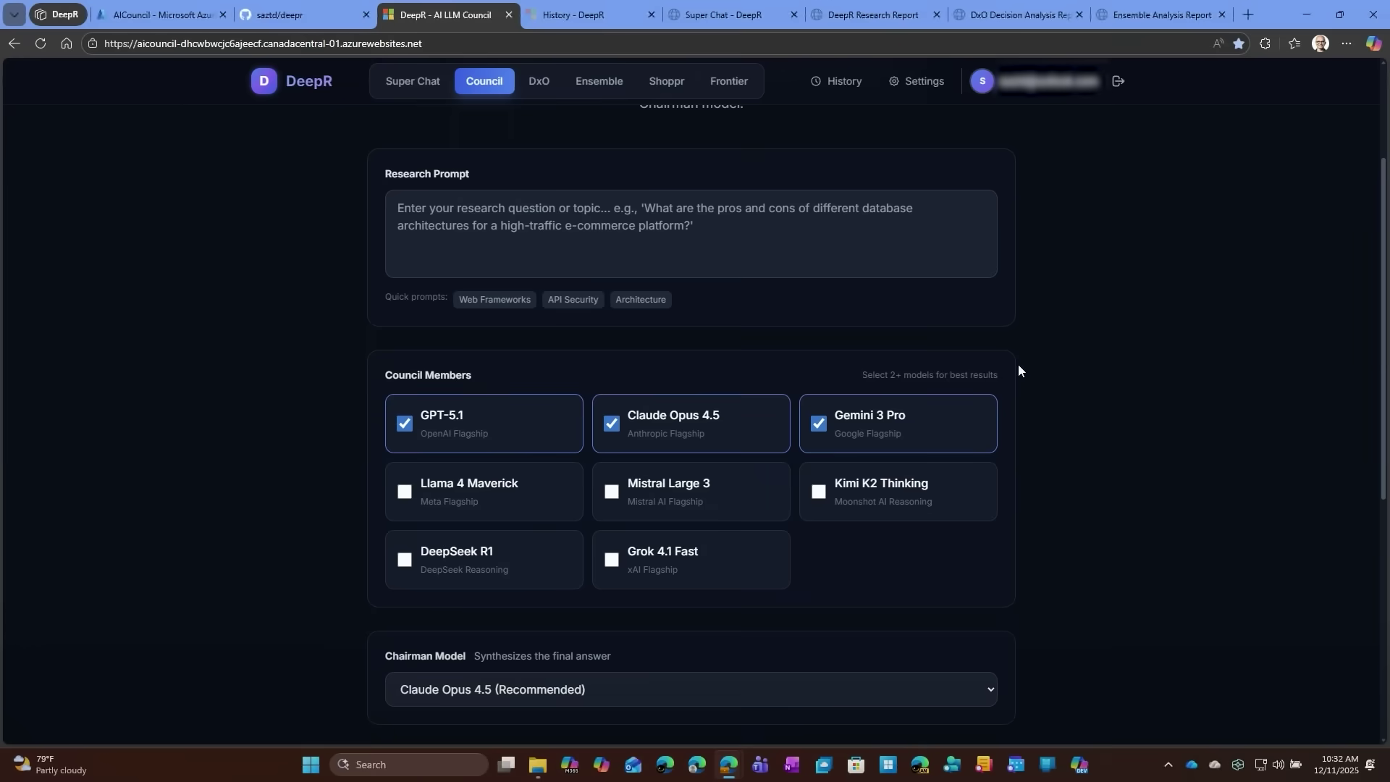
# - Open the DxO Decision Orchestrator, sign in with the second listed account, and review the models and instructions assigned to each role
pyautogui.click(539, 83)
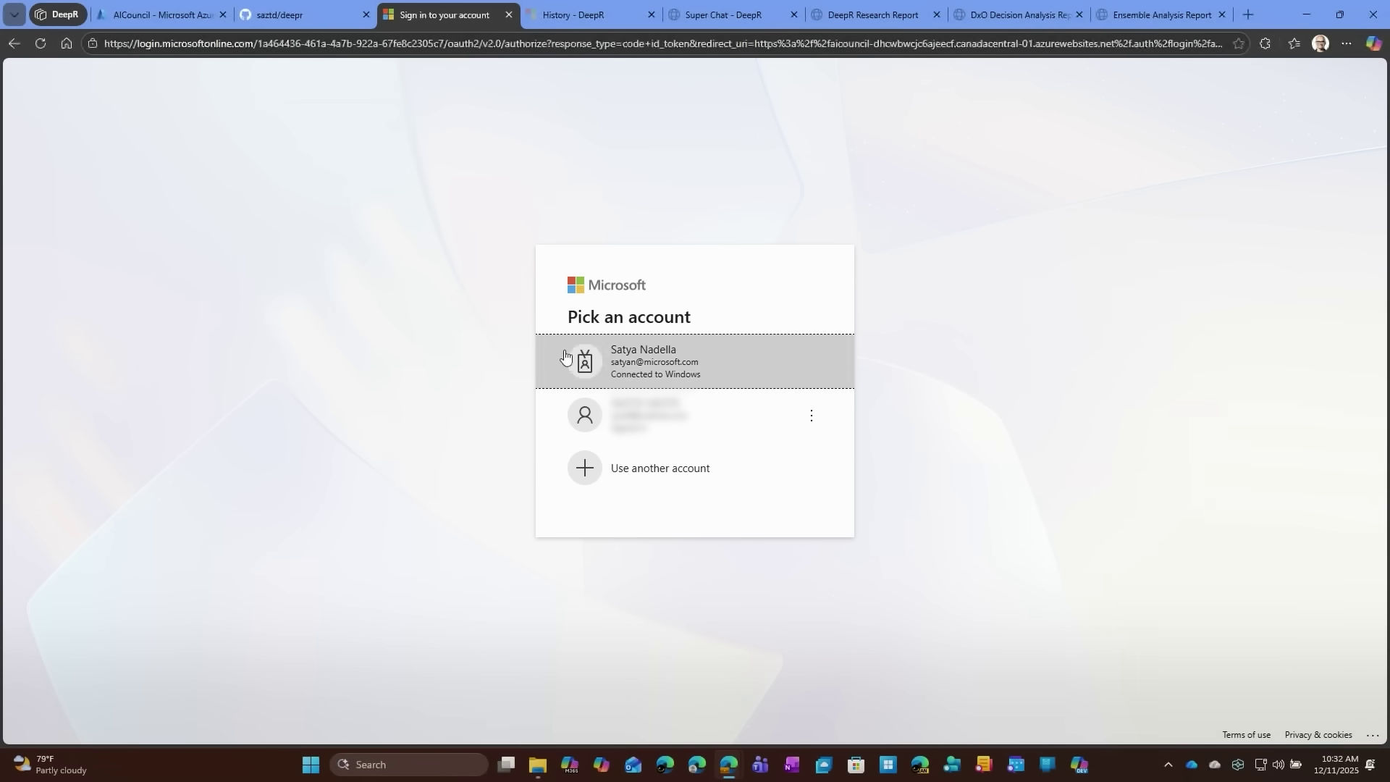
pyautogui.click(579, 412)
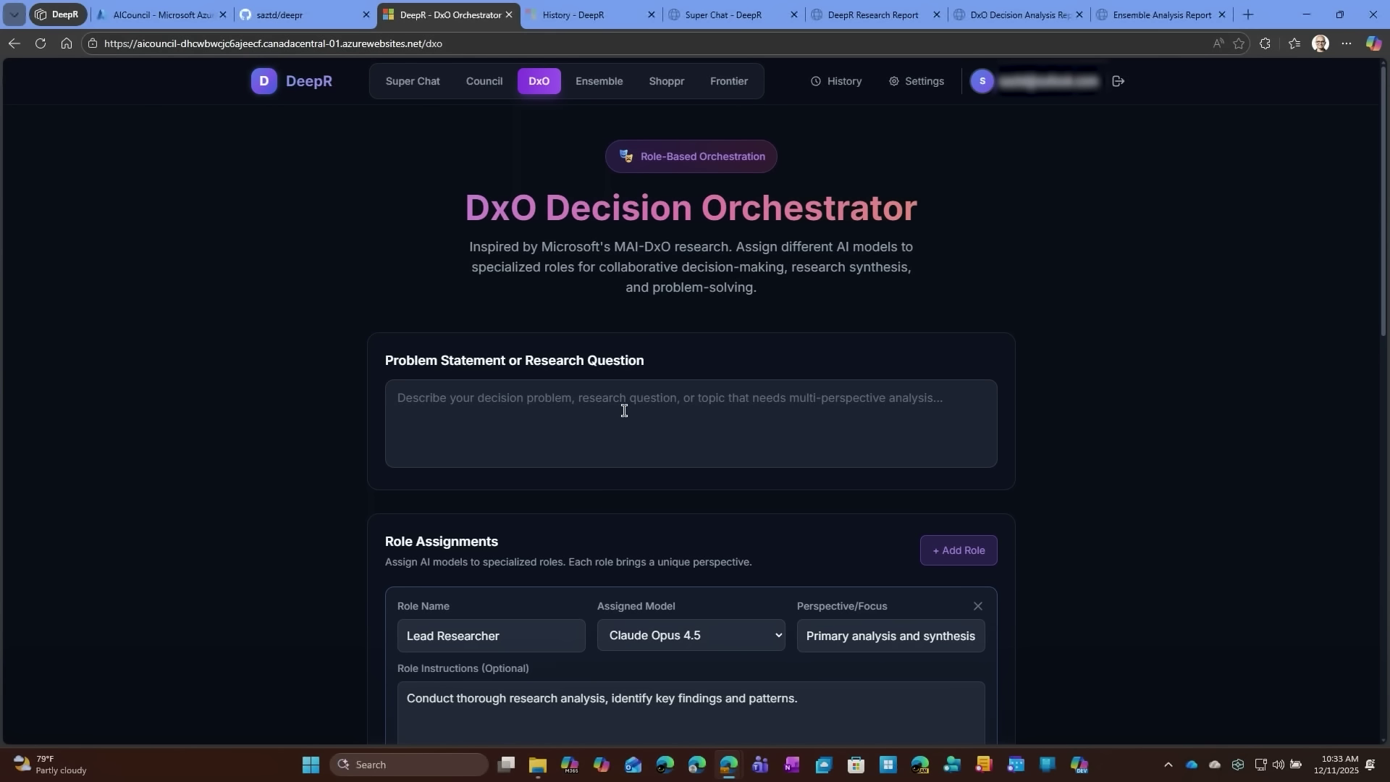
pyautogui.scroll(-5, 1280, 498)
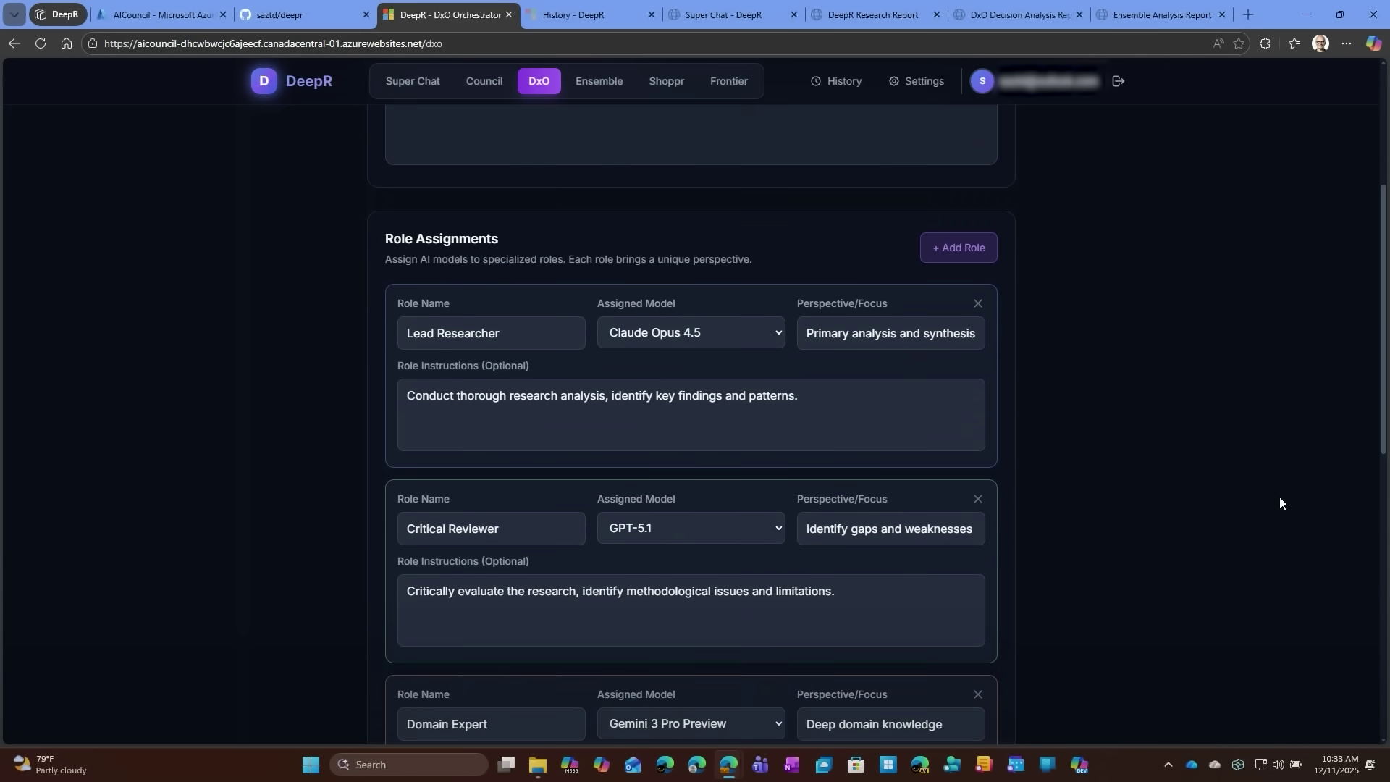
pyautogui.scroll(-2, 1279, 498)
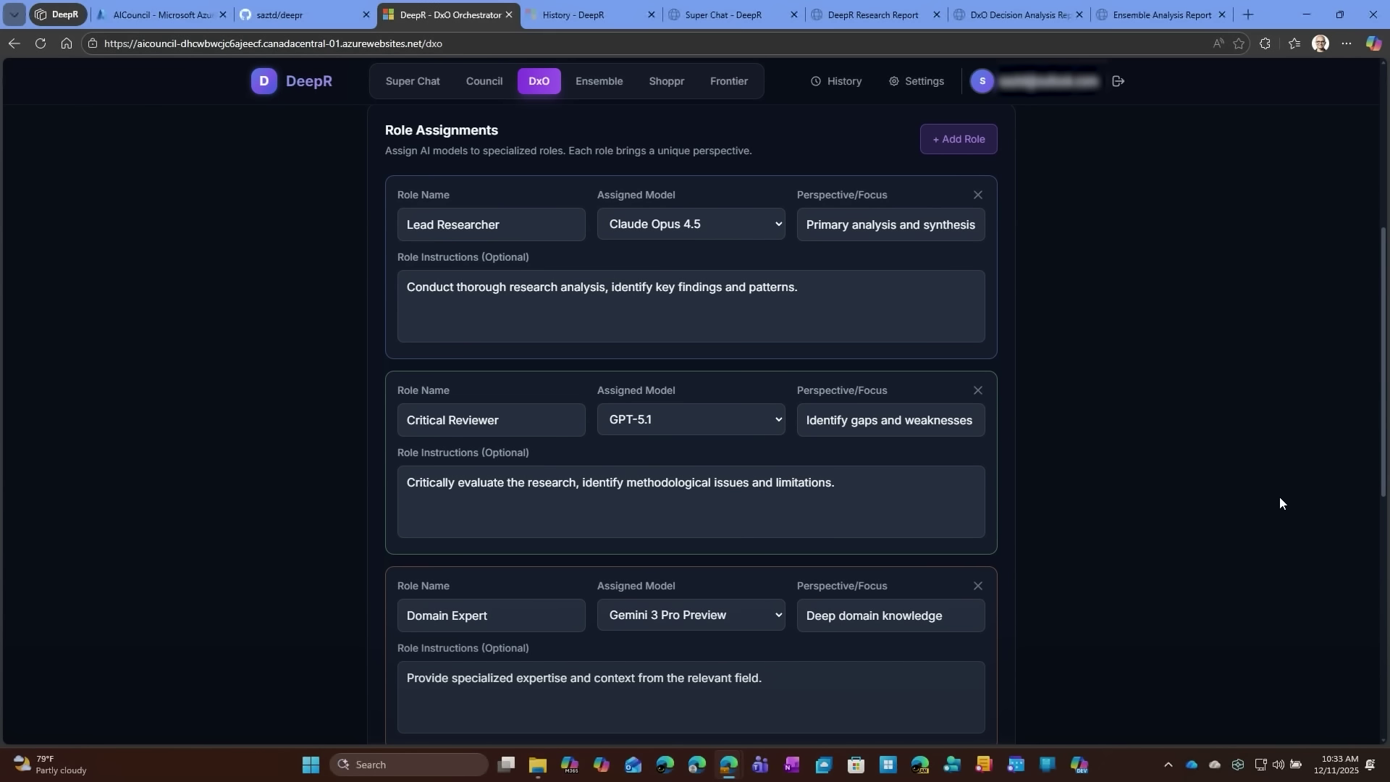
pyautogui.scroll(-3, 1280, 497)
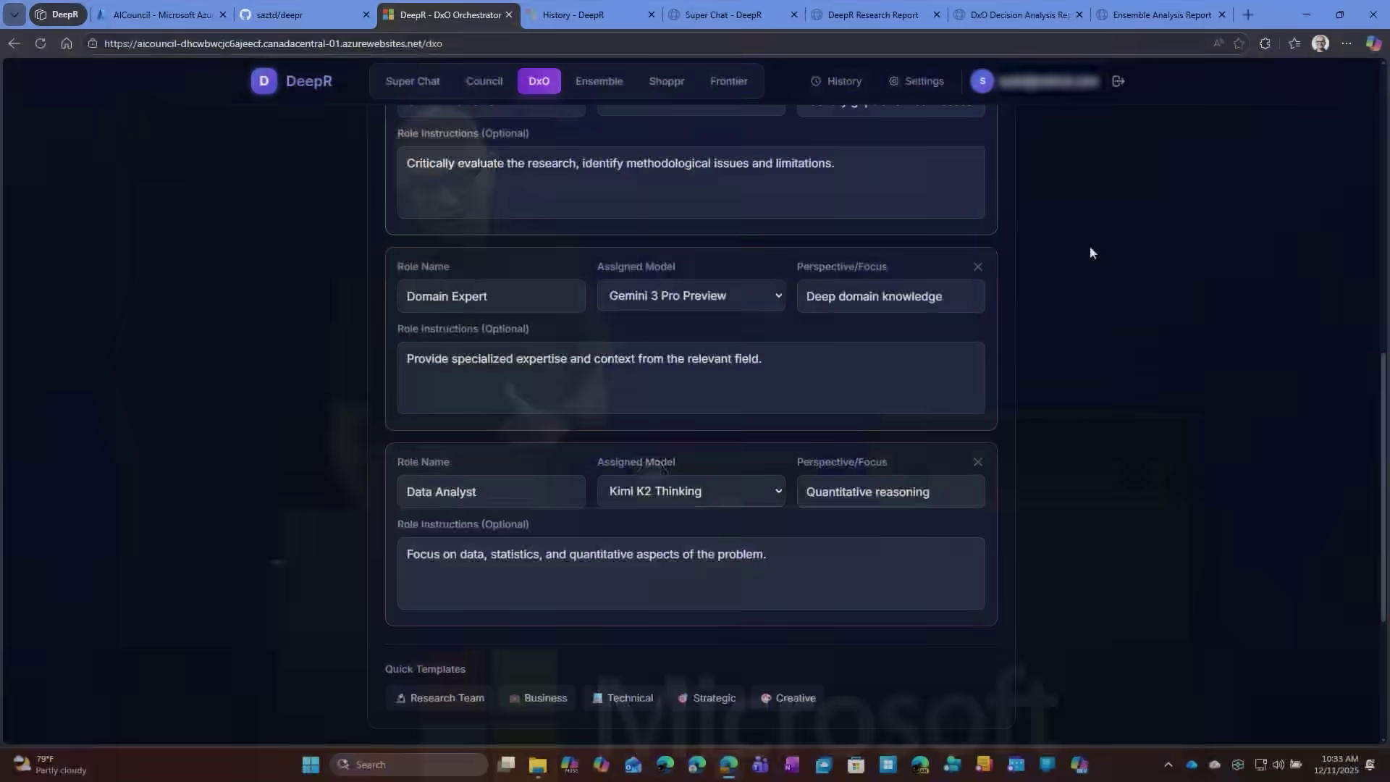
# - View the Ensemble mode page, and open DeepR's Research History
pyautogui.click(605, 86)
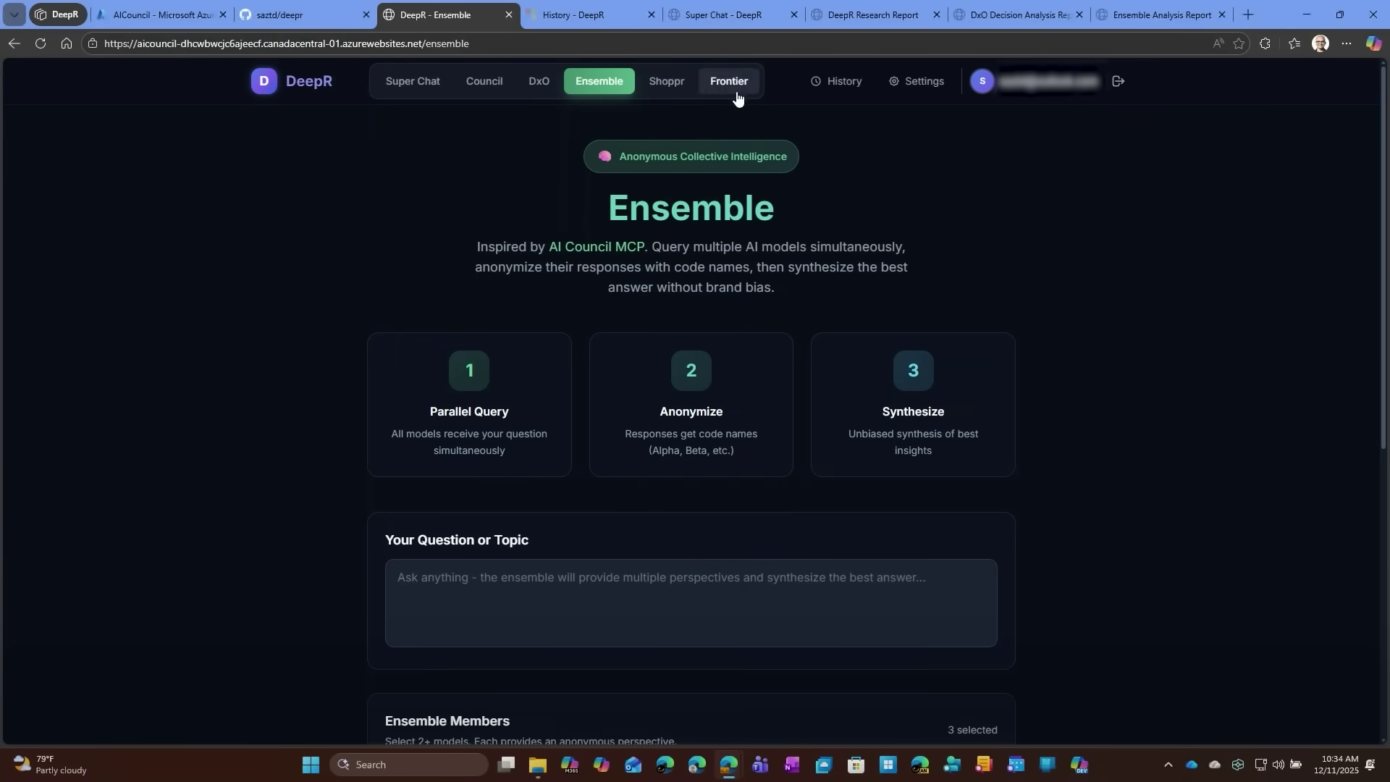
pyautogui.click(836, 86)
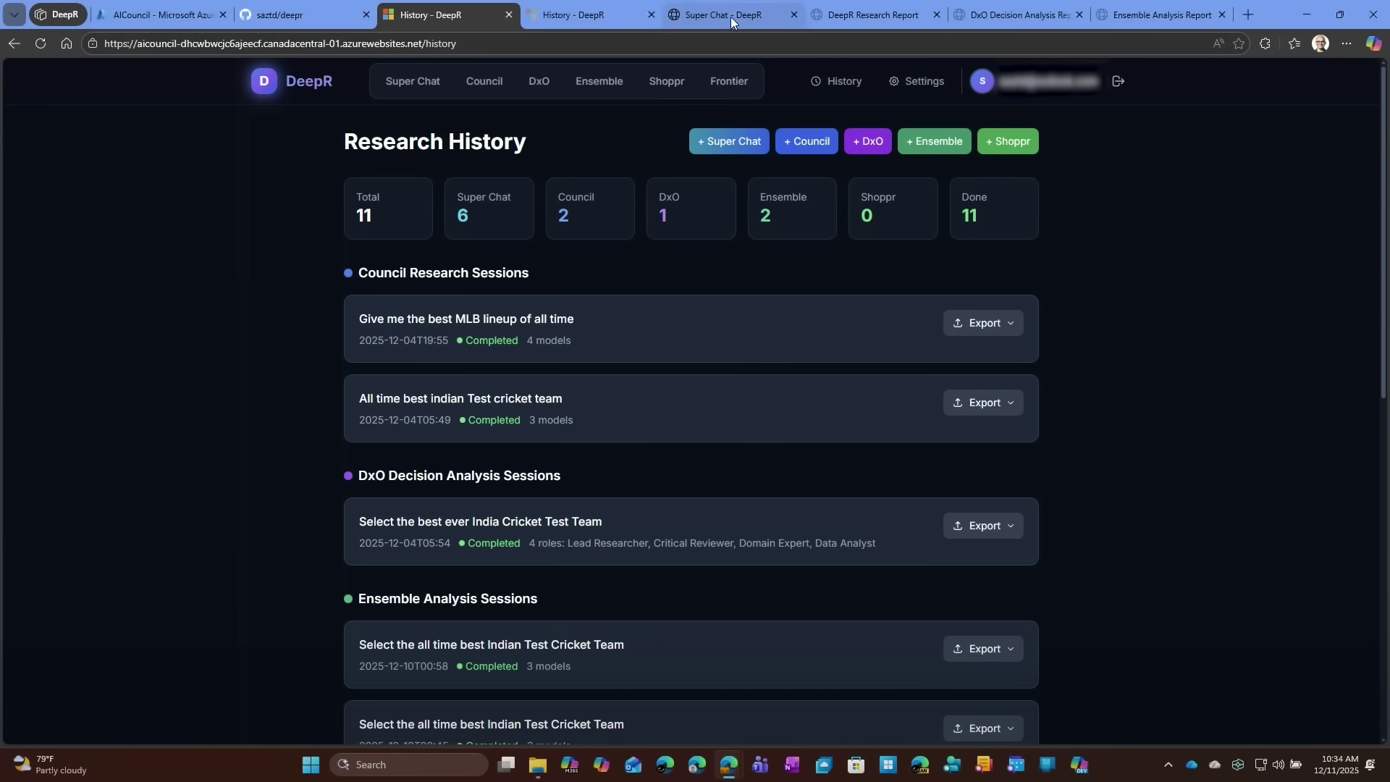
# - Open the DeepR Research Report and read the Chairman's Synthesis with its definitive all-time India Test XI table
pyautogui.click(853, 13)
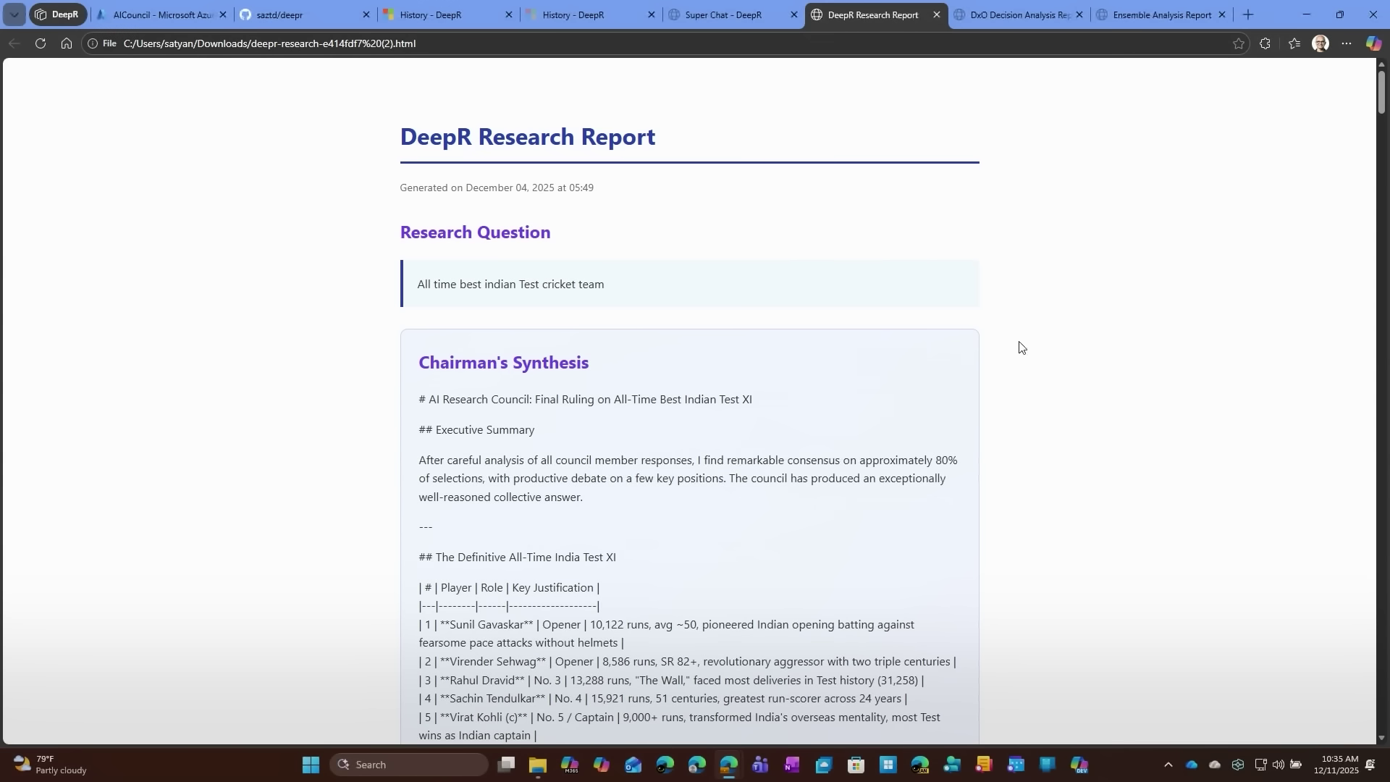
pyautogui.scroll(-2, 1096, 347)
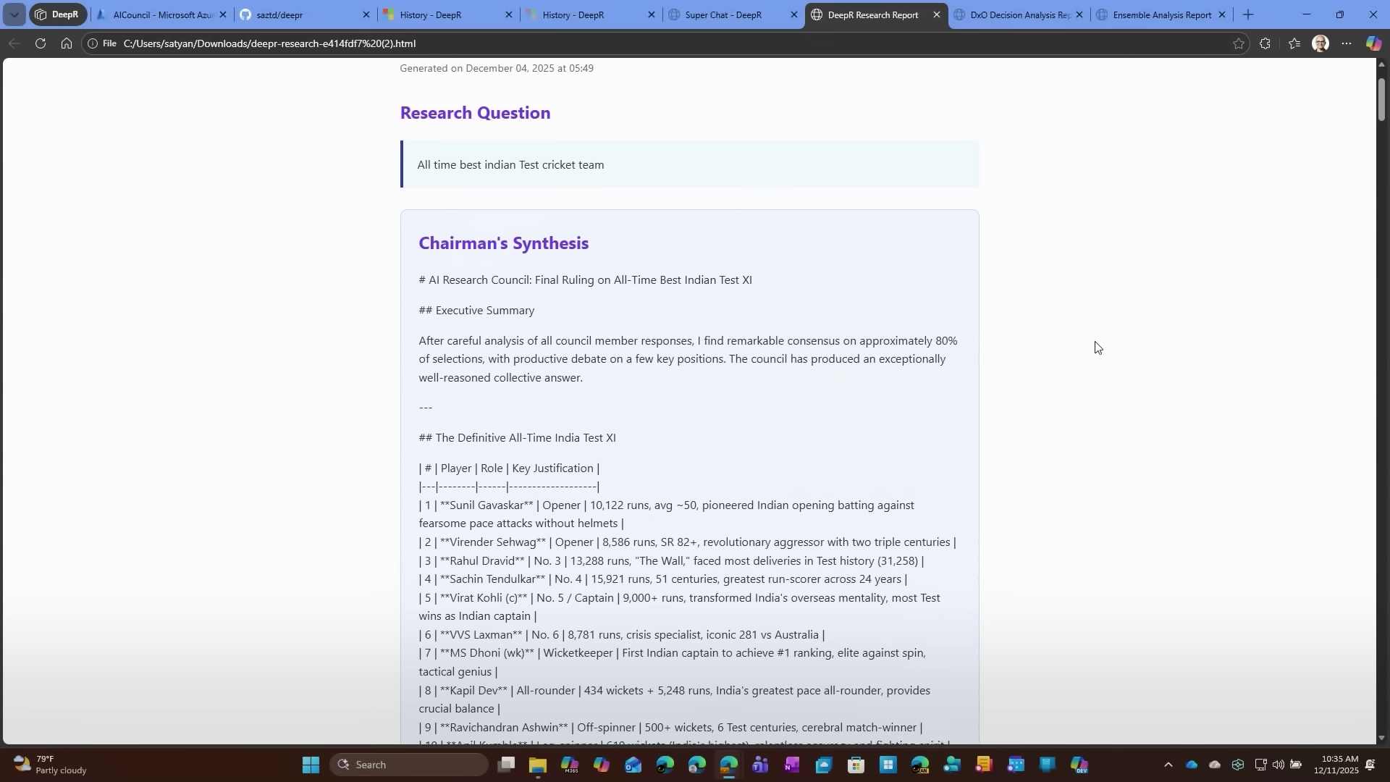
pyautogui.scroll(-1, 1096, 347)
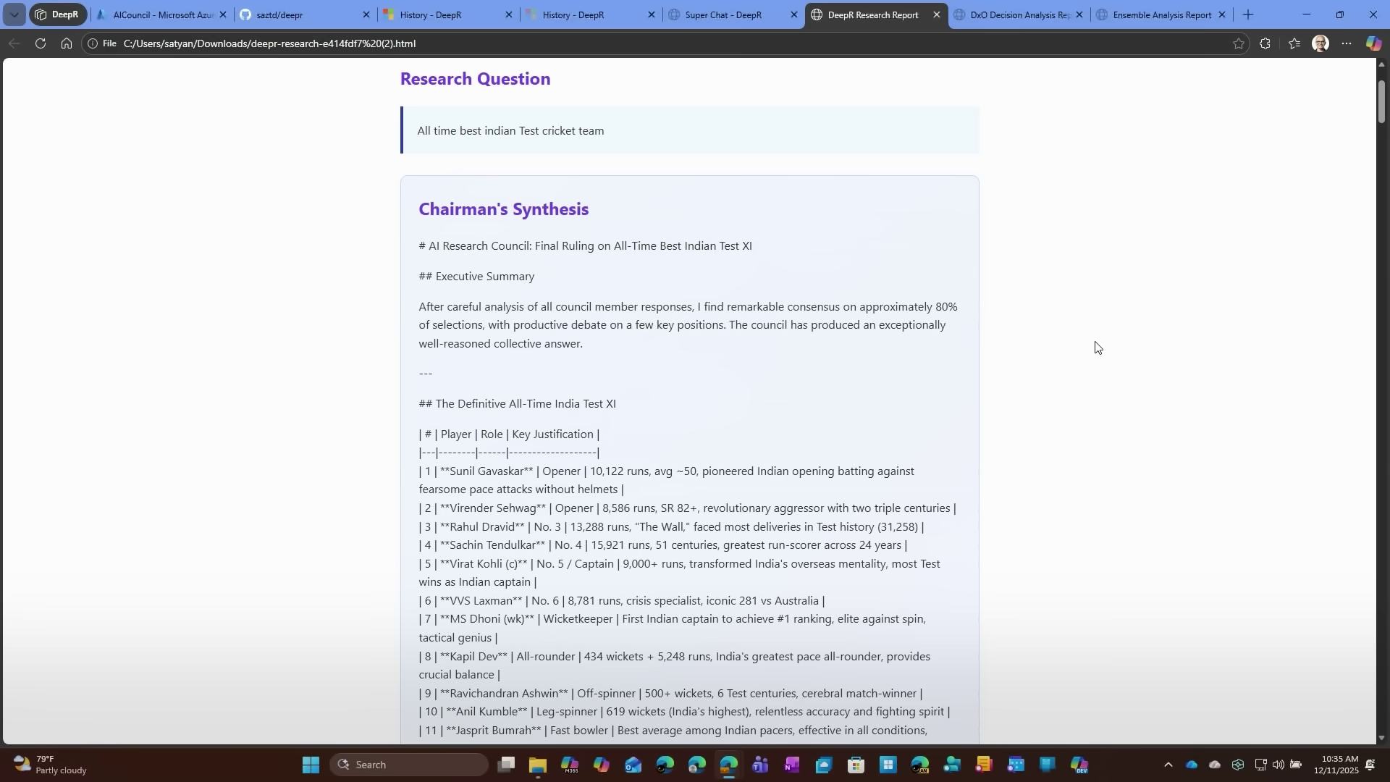
pyautogui.scroll(-1, 1095, 346)
pyautogui.scroll(-1, 1095, 347)
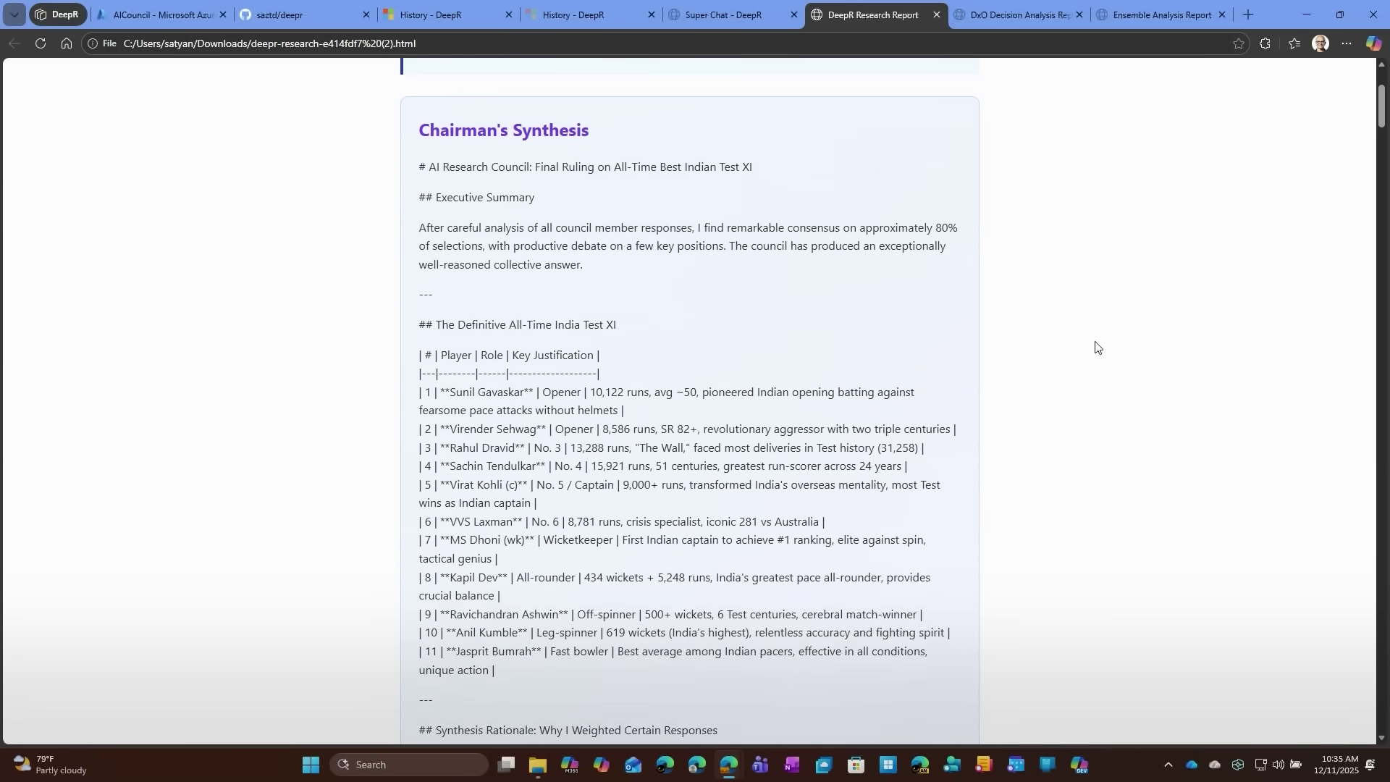
pyautogui.scroll(-2, 1096, 346)
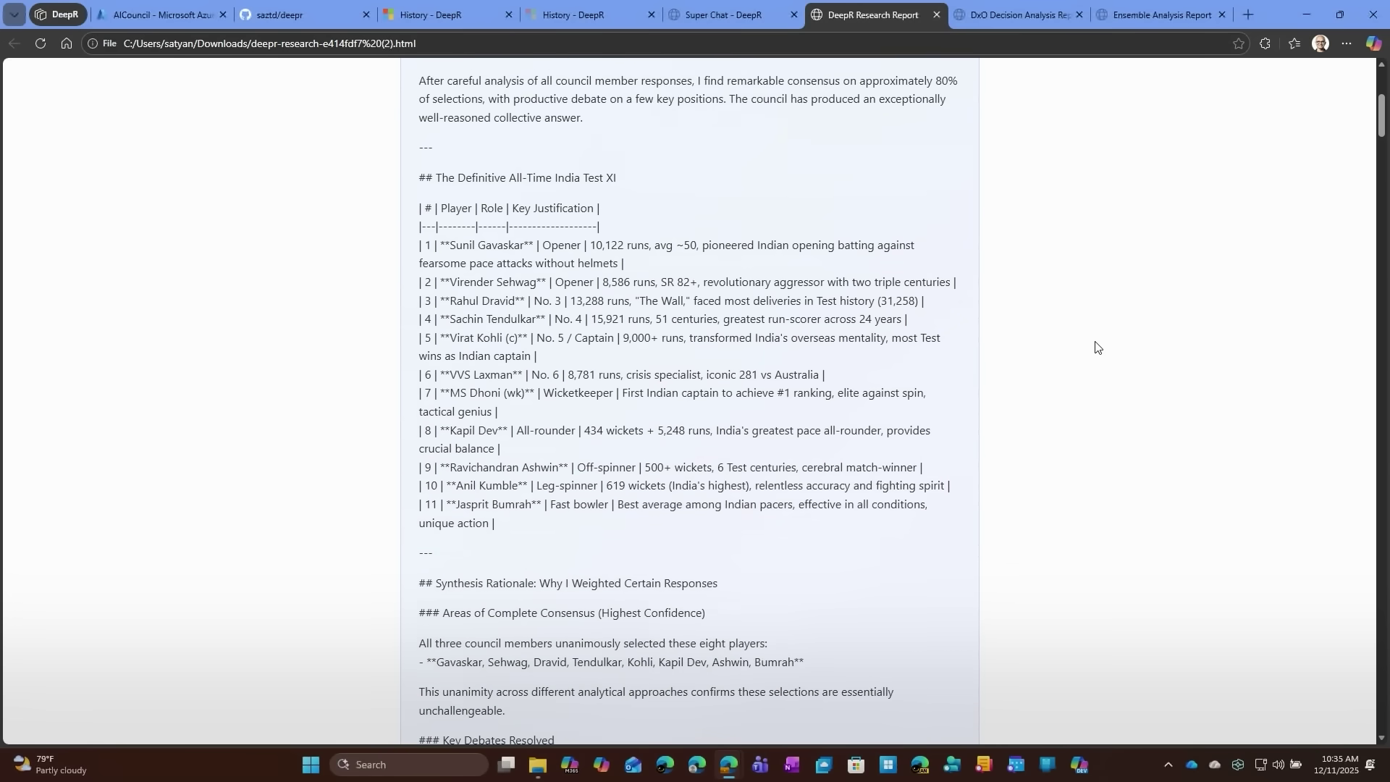
pyautogui.scroll(-2, 1095, 346)
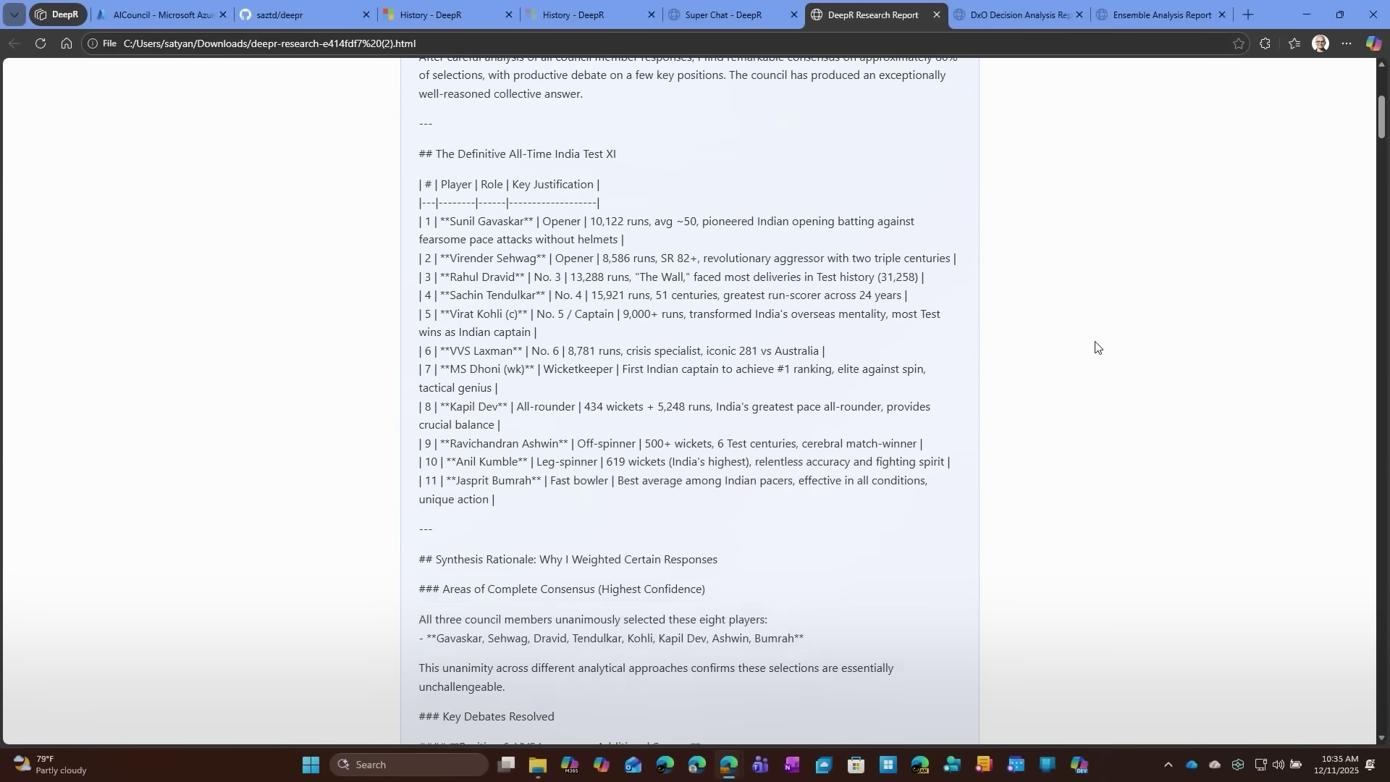
pyautogui.scroll(-1, 1095, 347)
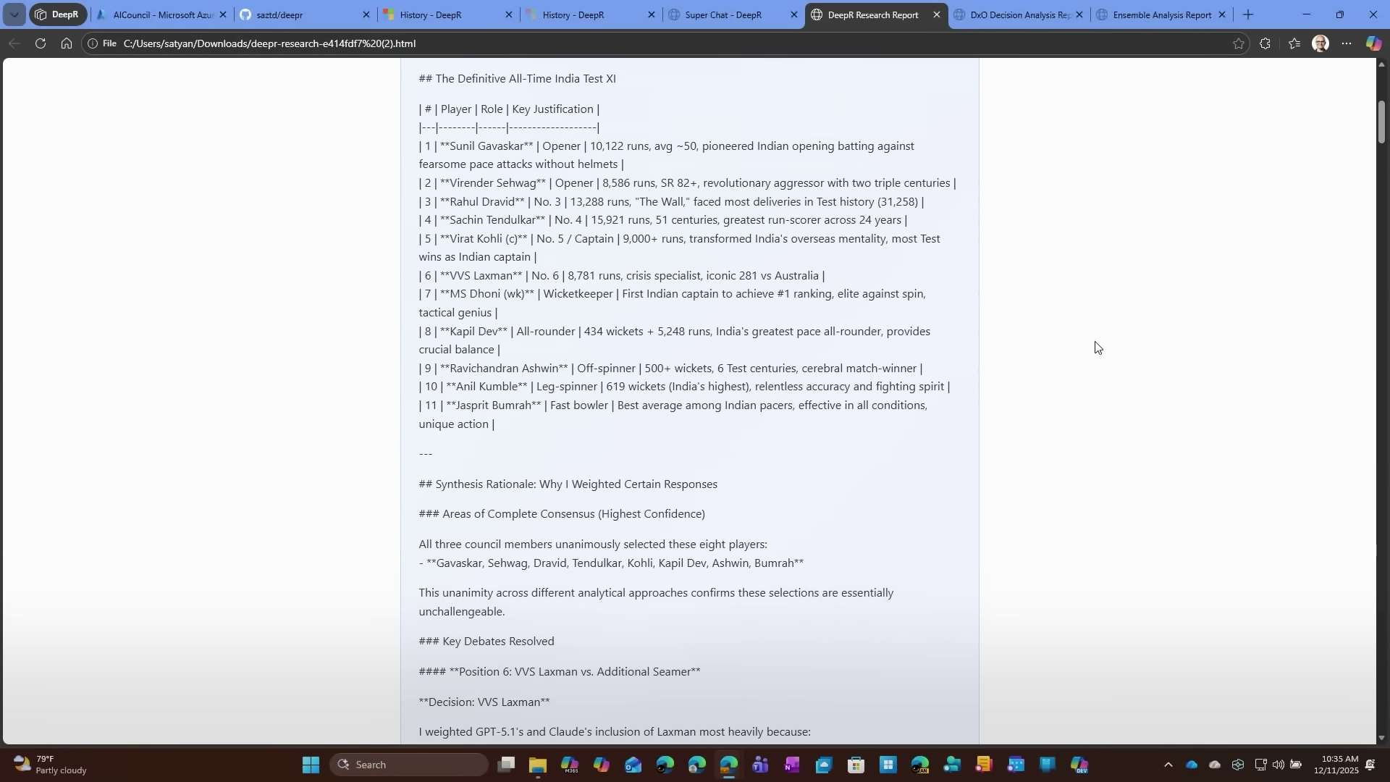
pyautogui.scroll(-2, 1096, 347)
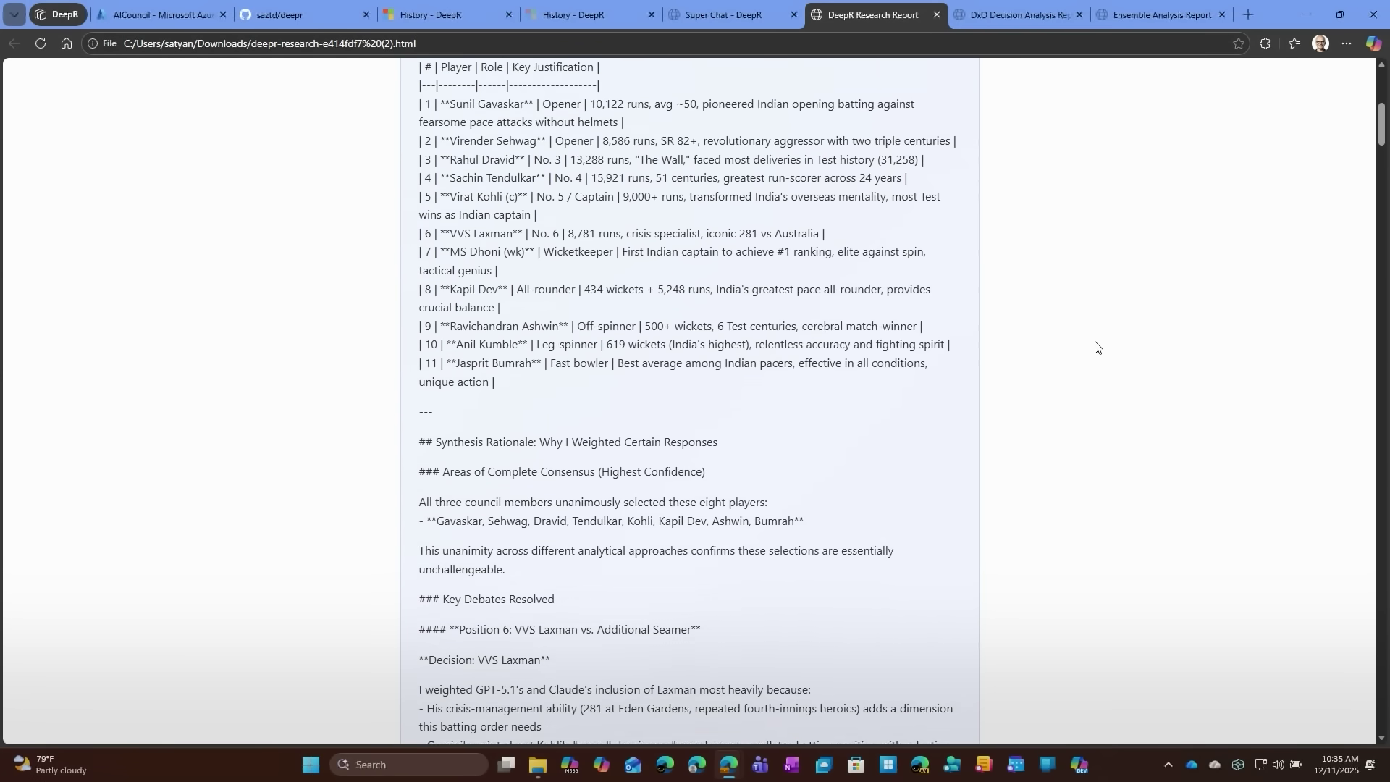
# - Read the report's synthesis rationale, the key debates resolved, and the insights by council member
pyautogui.scroll(-2, 1096, 347)
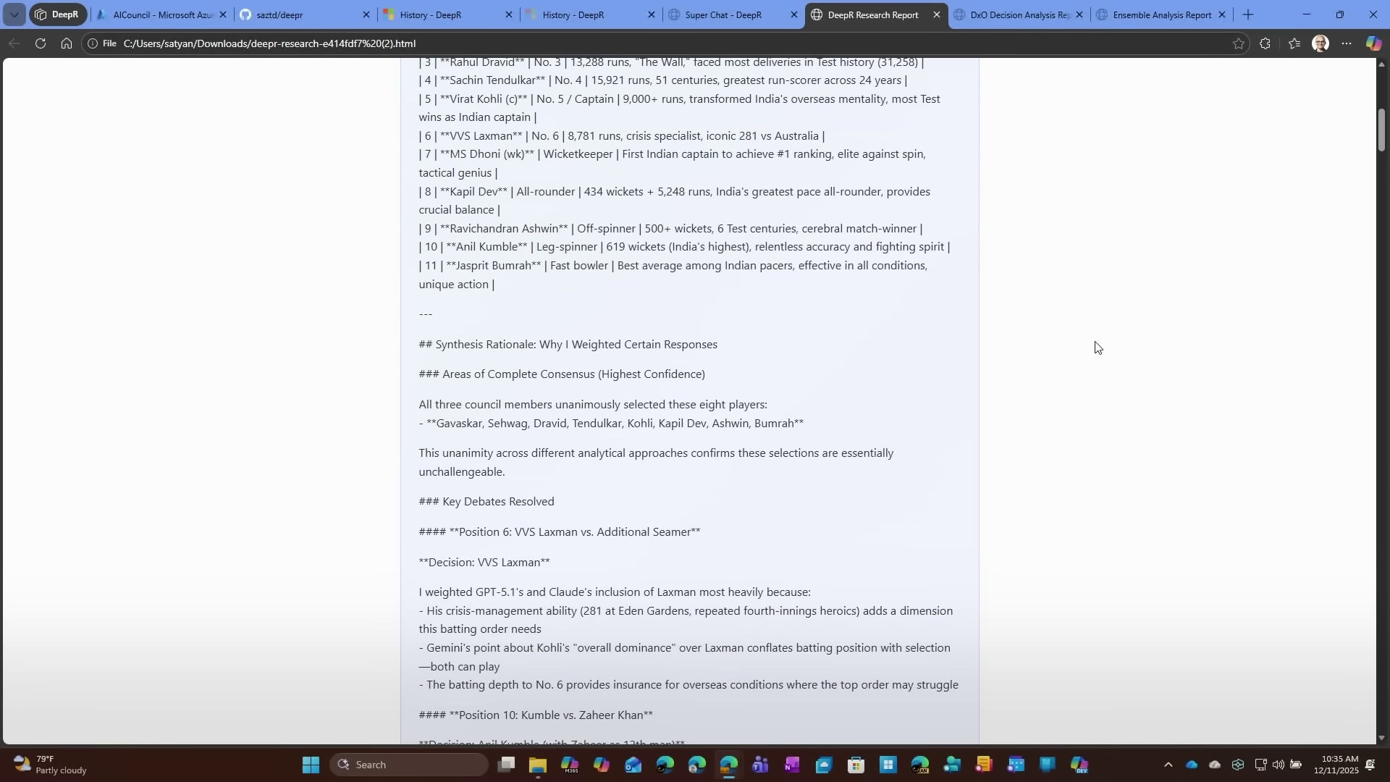
pyautogui.scroll(-3, 1095, 347)
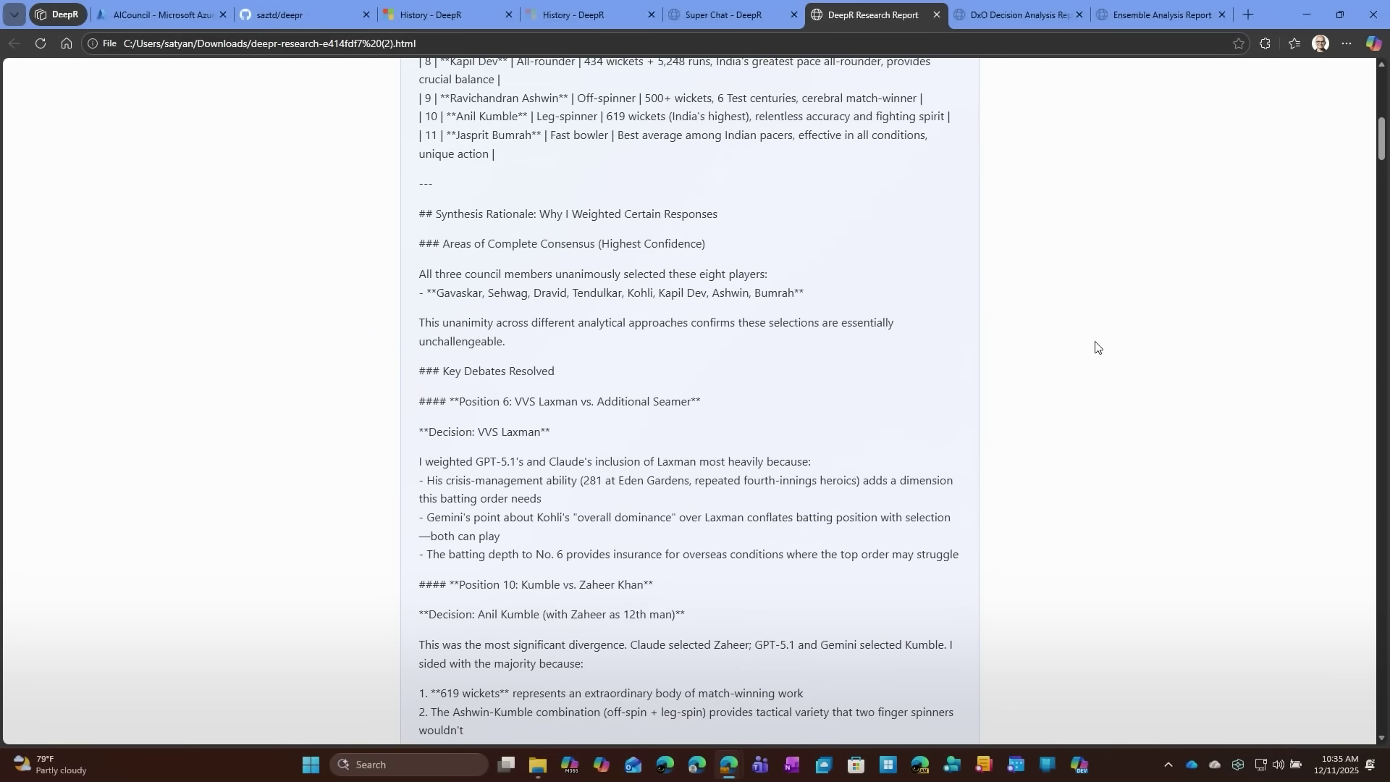
pyautogui.scroll(-2, 1096, 347)
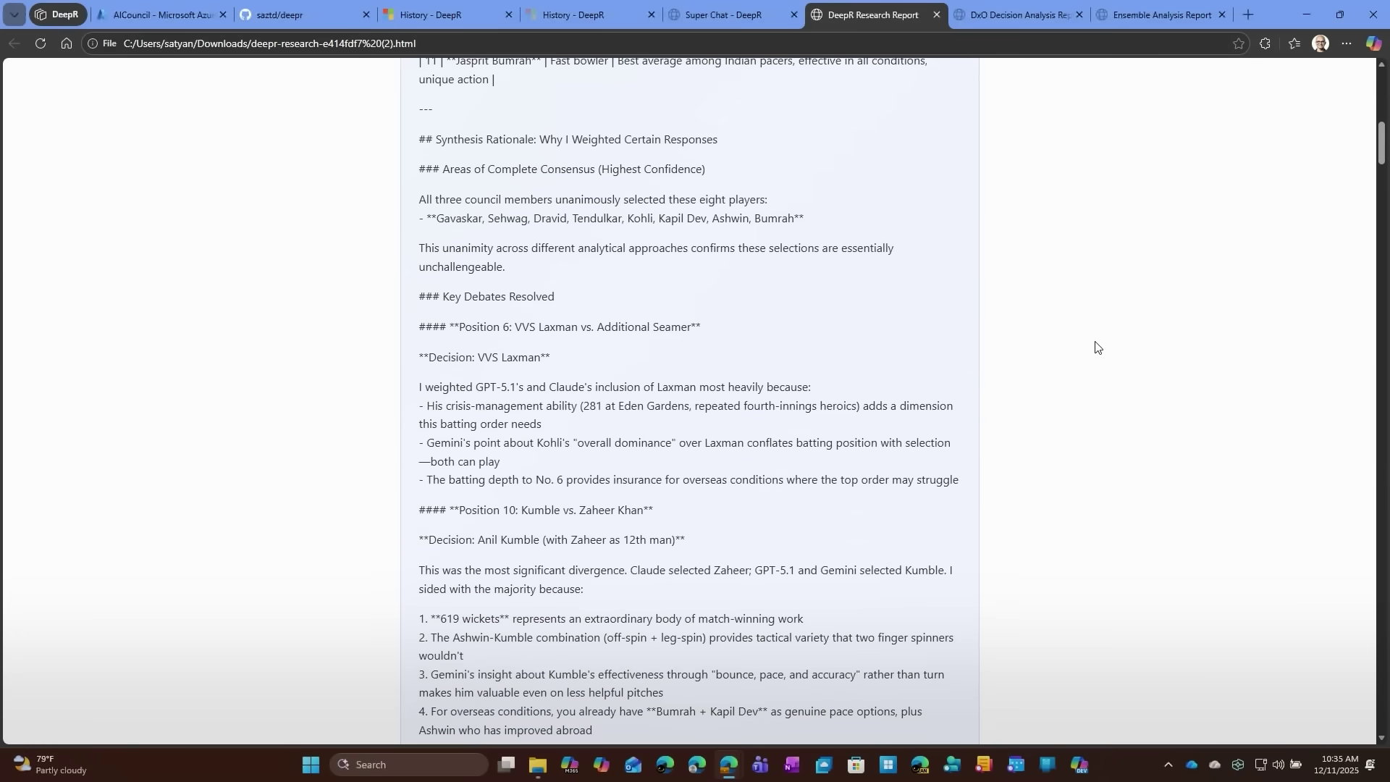
pyautogui.scroll(1, 1095, 347)
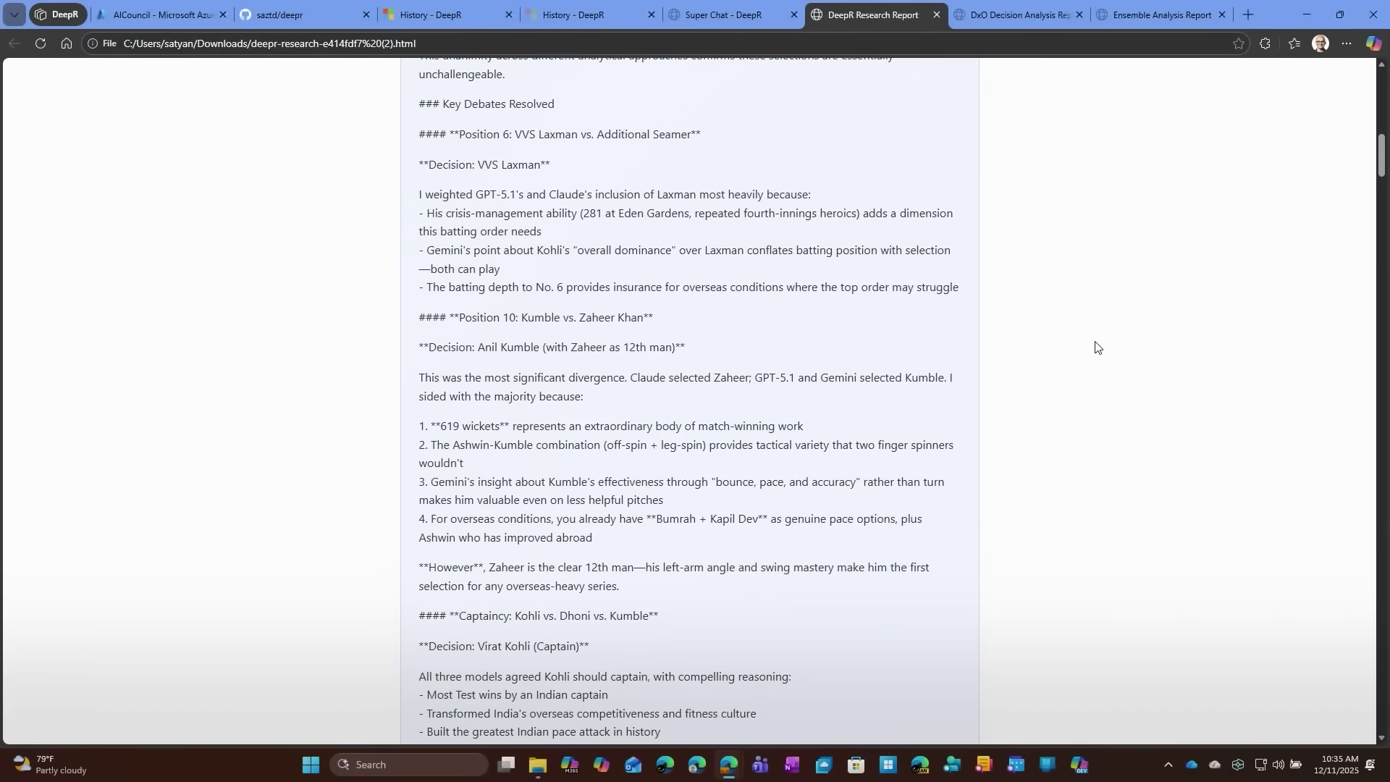
pyautogui.scroll(-1, 1096, 348)
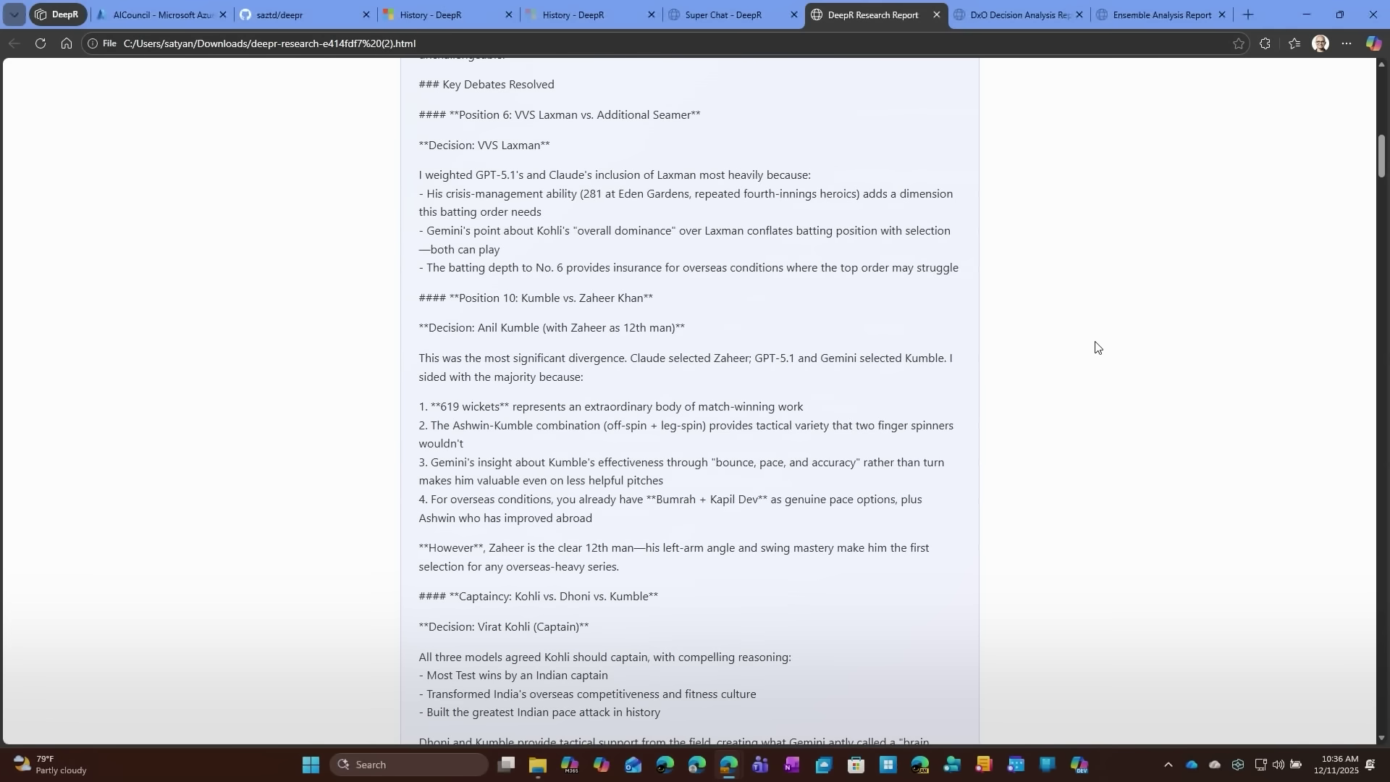
pyautogui.scroll(-1, 1096, 348)
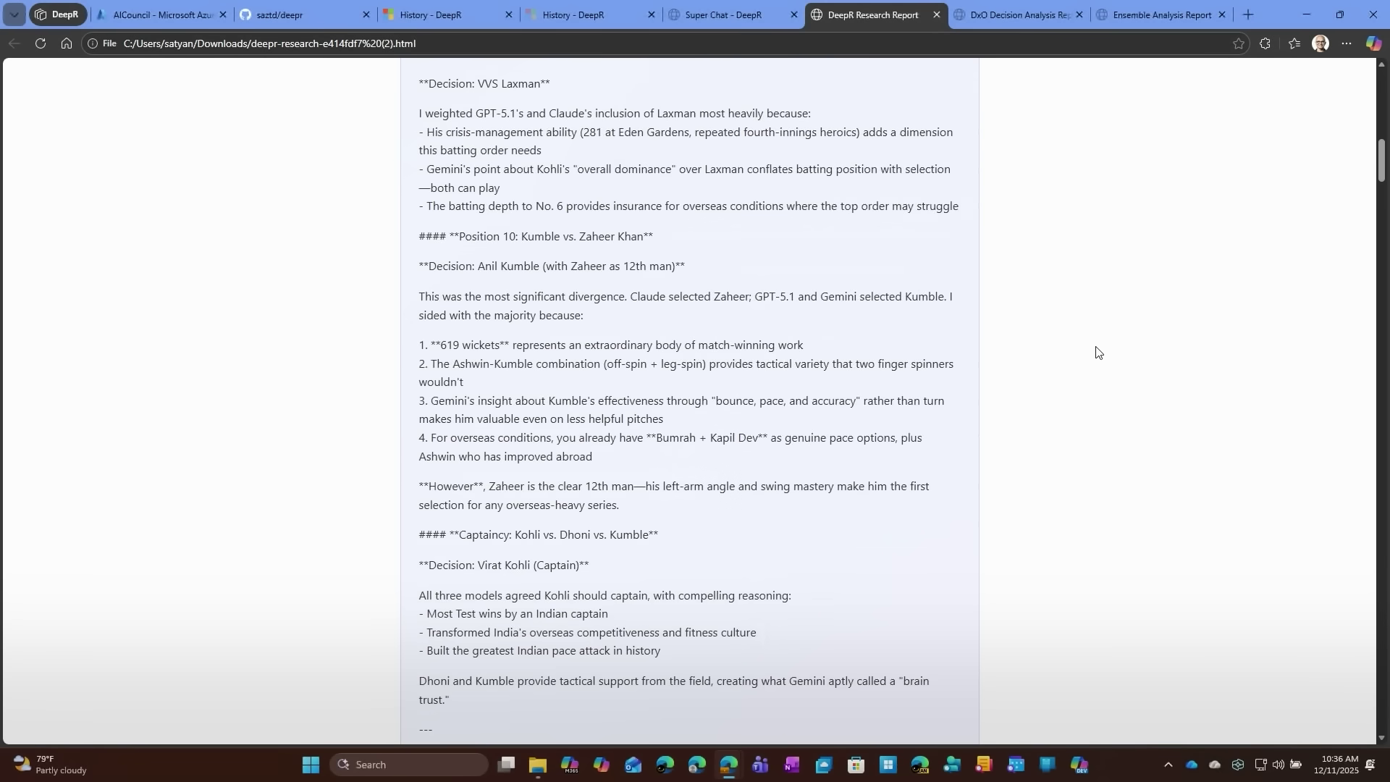
pyautogui.scroll(-1, 1096, 352)
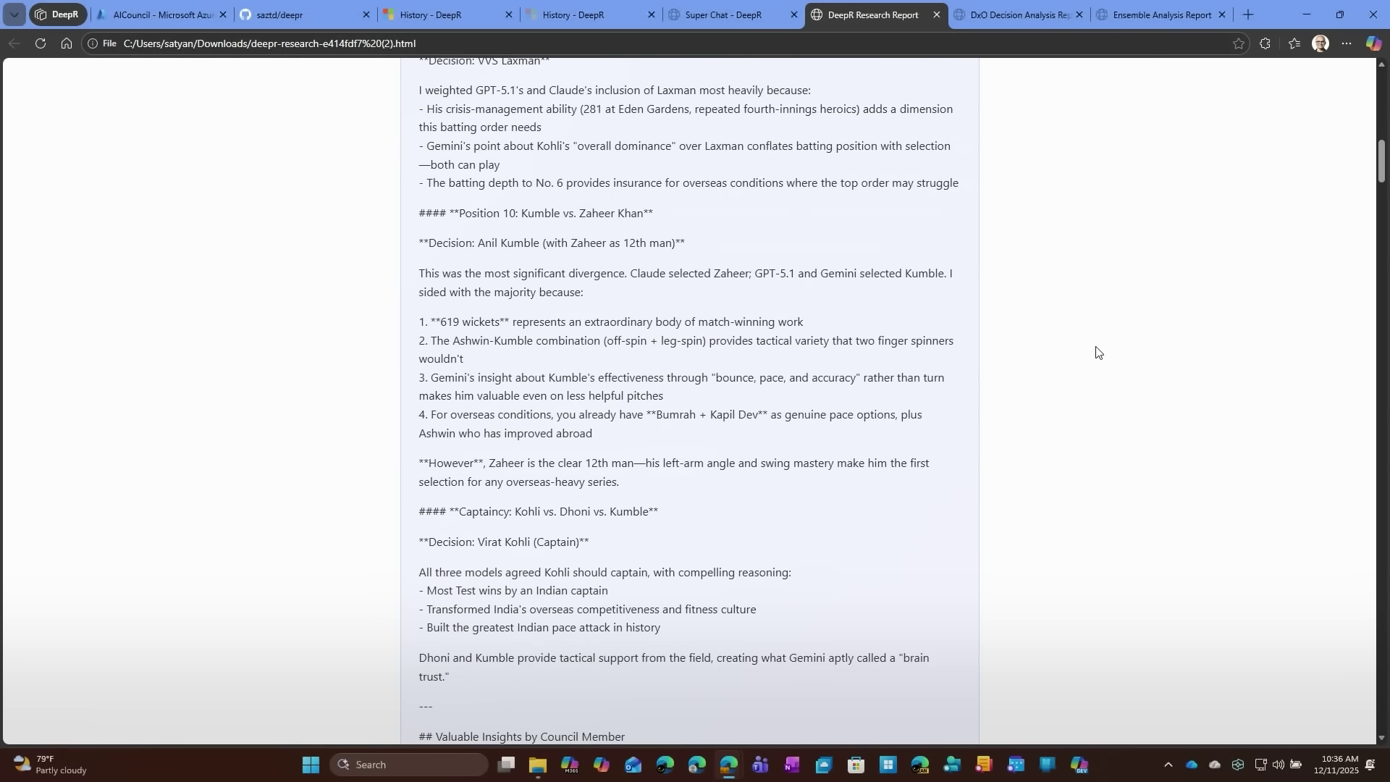
pyautogui.scroll(-2, 1095, 352)
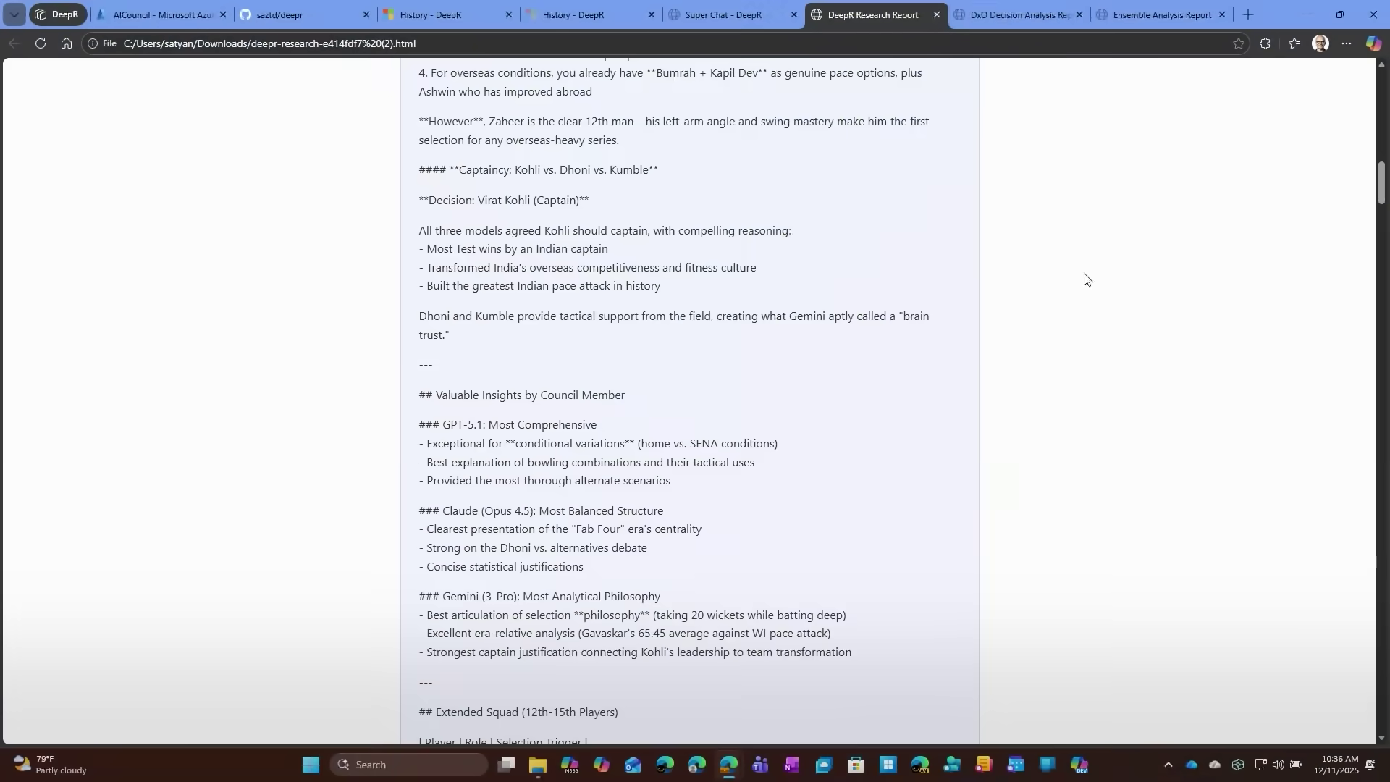
# - Open the DxO Decision Analysis Report and read the Lead Researcher and Critical Reviewer perspectives from the problem statement onward
pyautogui.click(1010, 16)
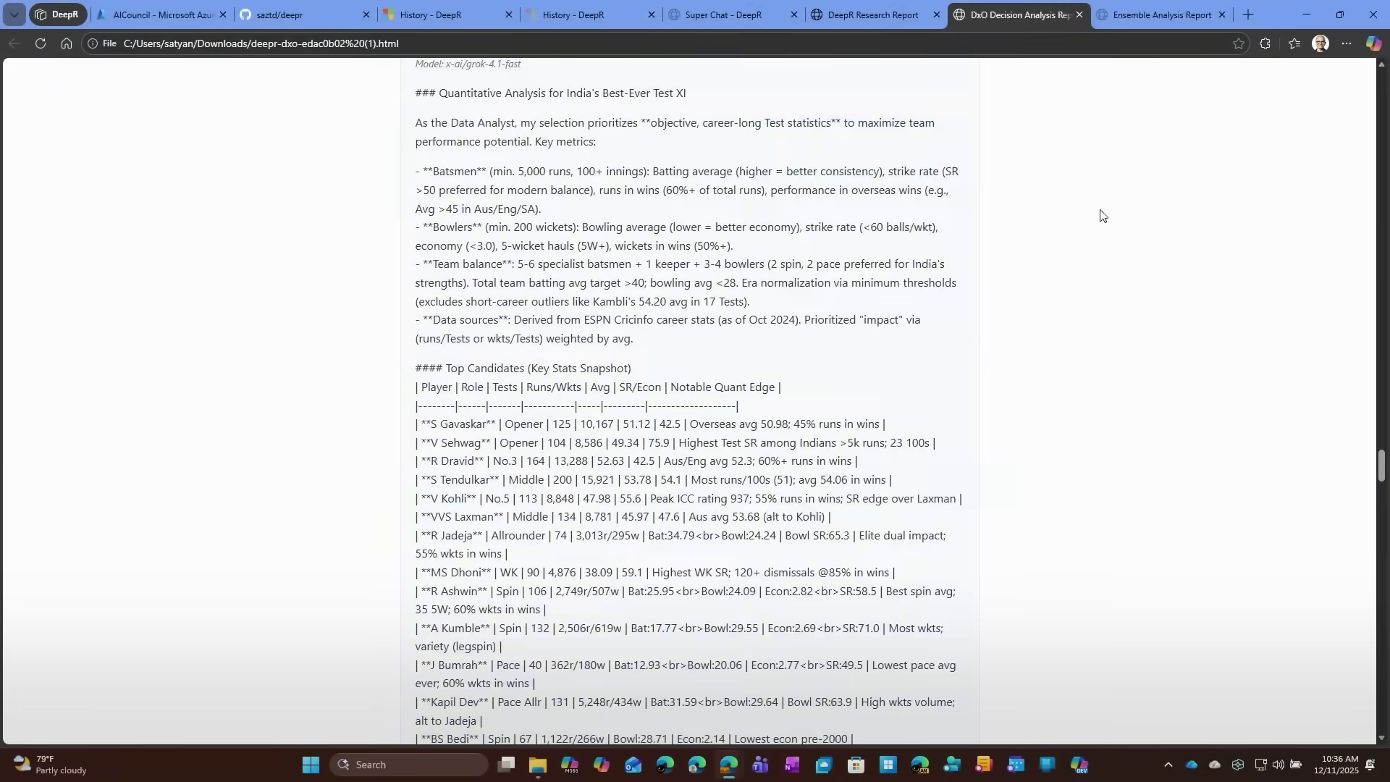
pyautogui.scroll(15, 1156, 270)
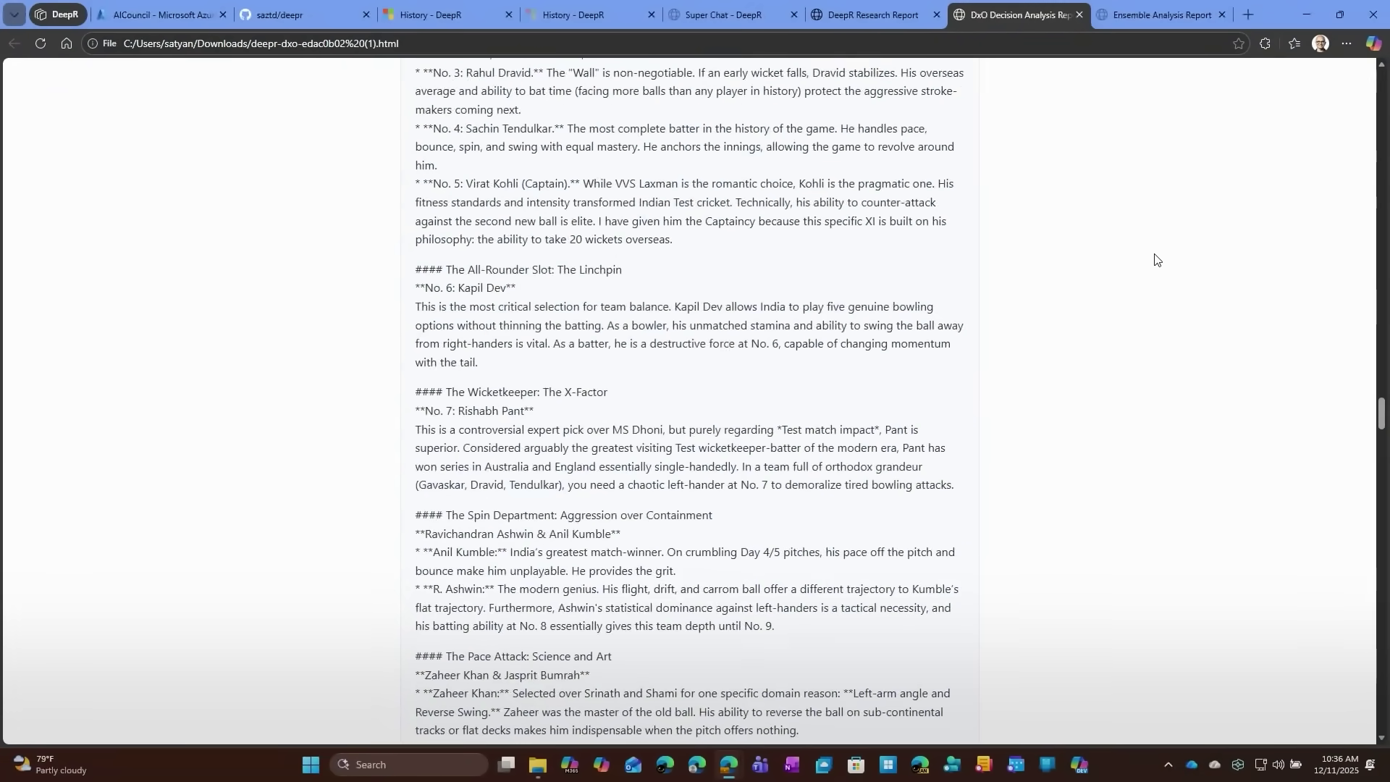
pyautogui.scroll(15, 1156, 259)
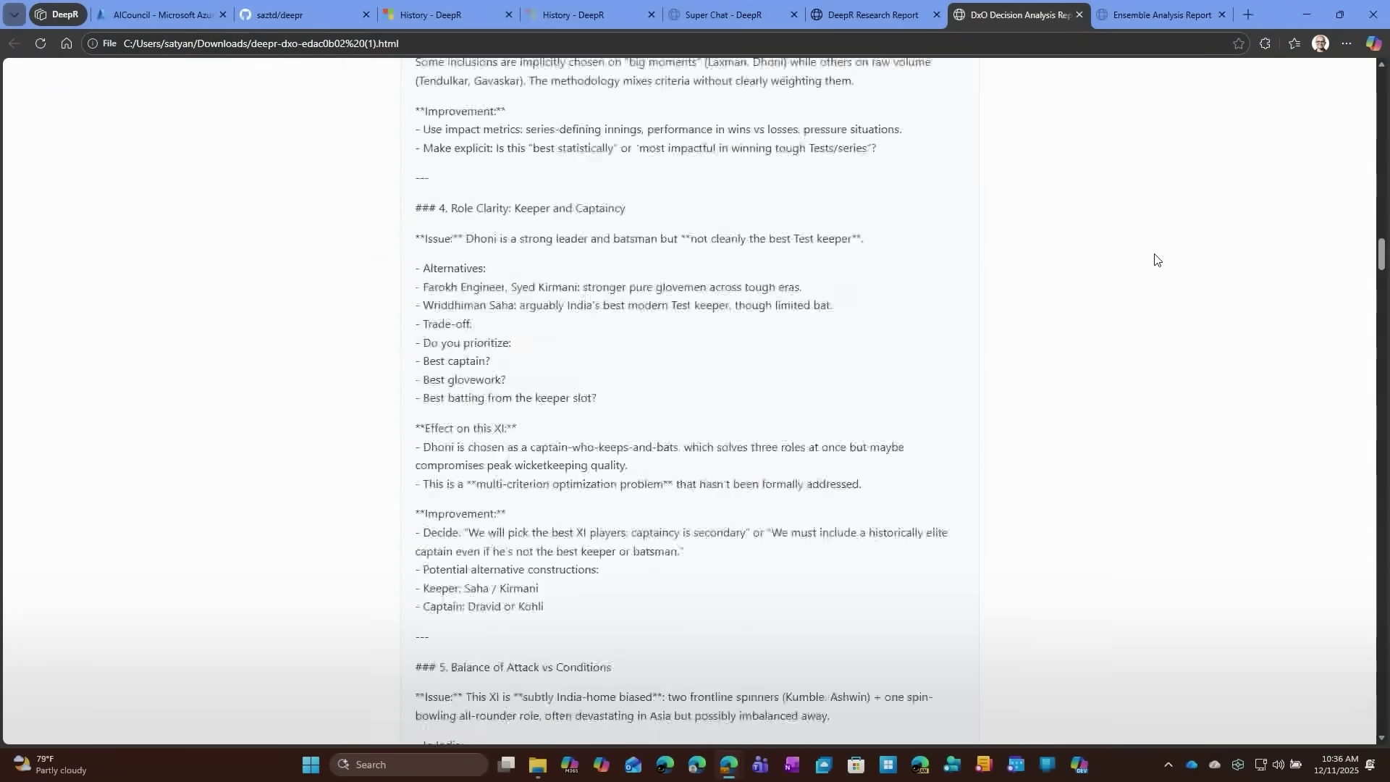
pyautogui.scroll(15, 1156, 259)
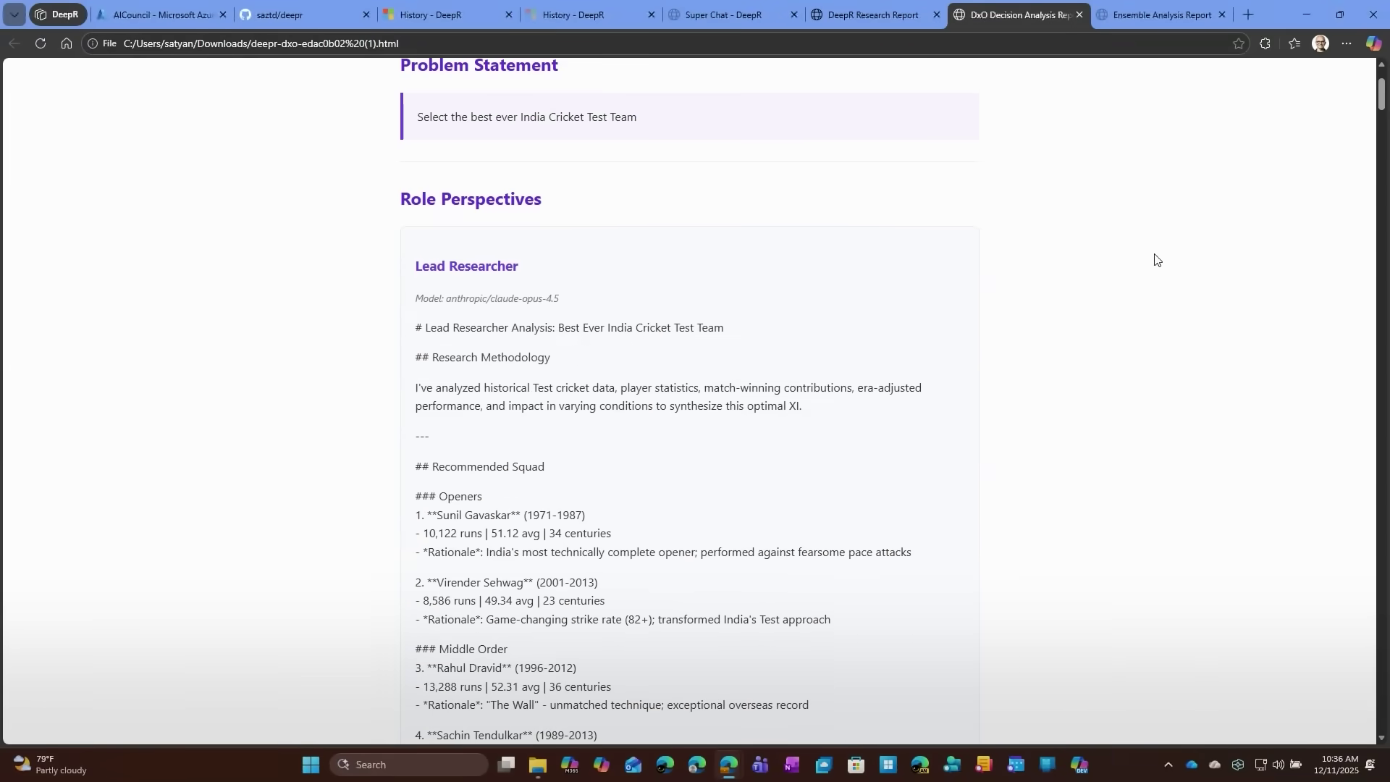
pyautogui.scroll(-15, 1156, 259)
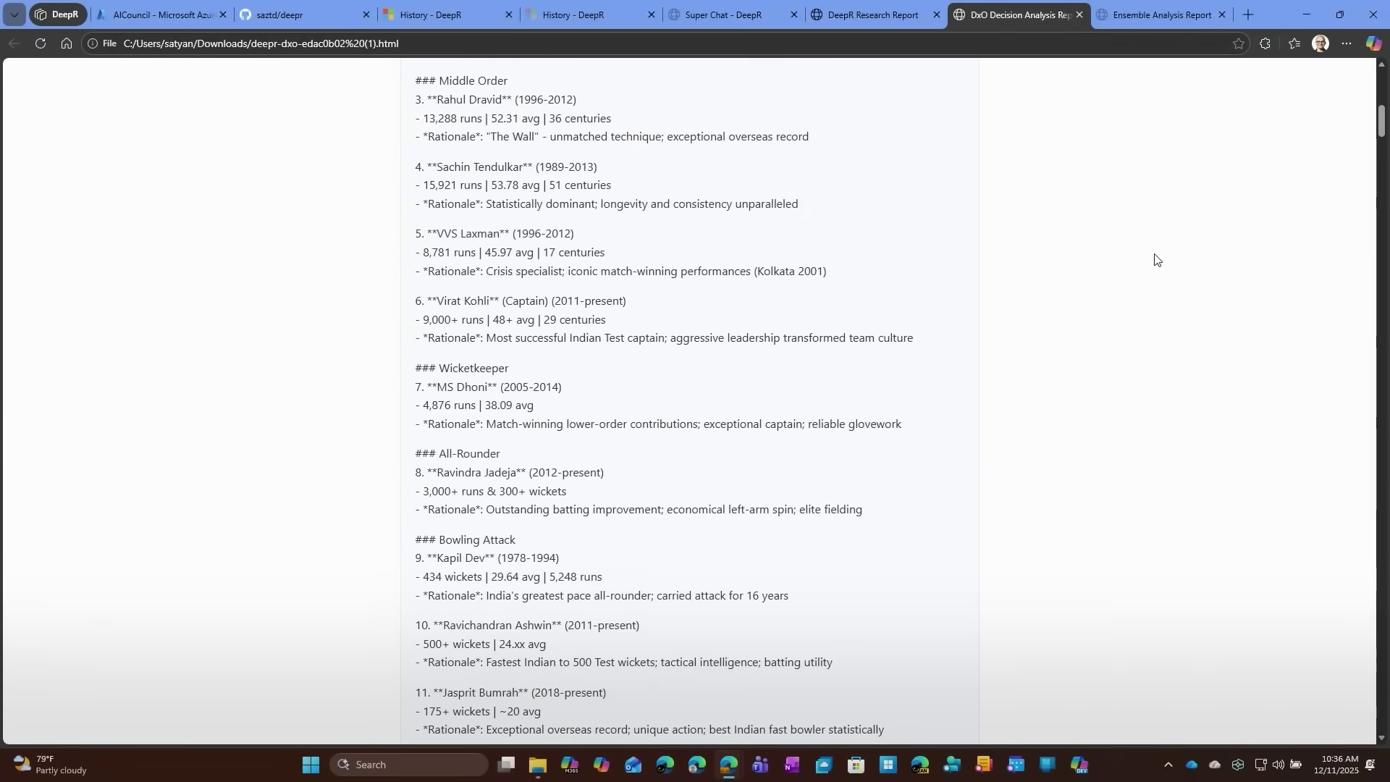
pyautogui.scroll(-4, 1156, 259)
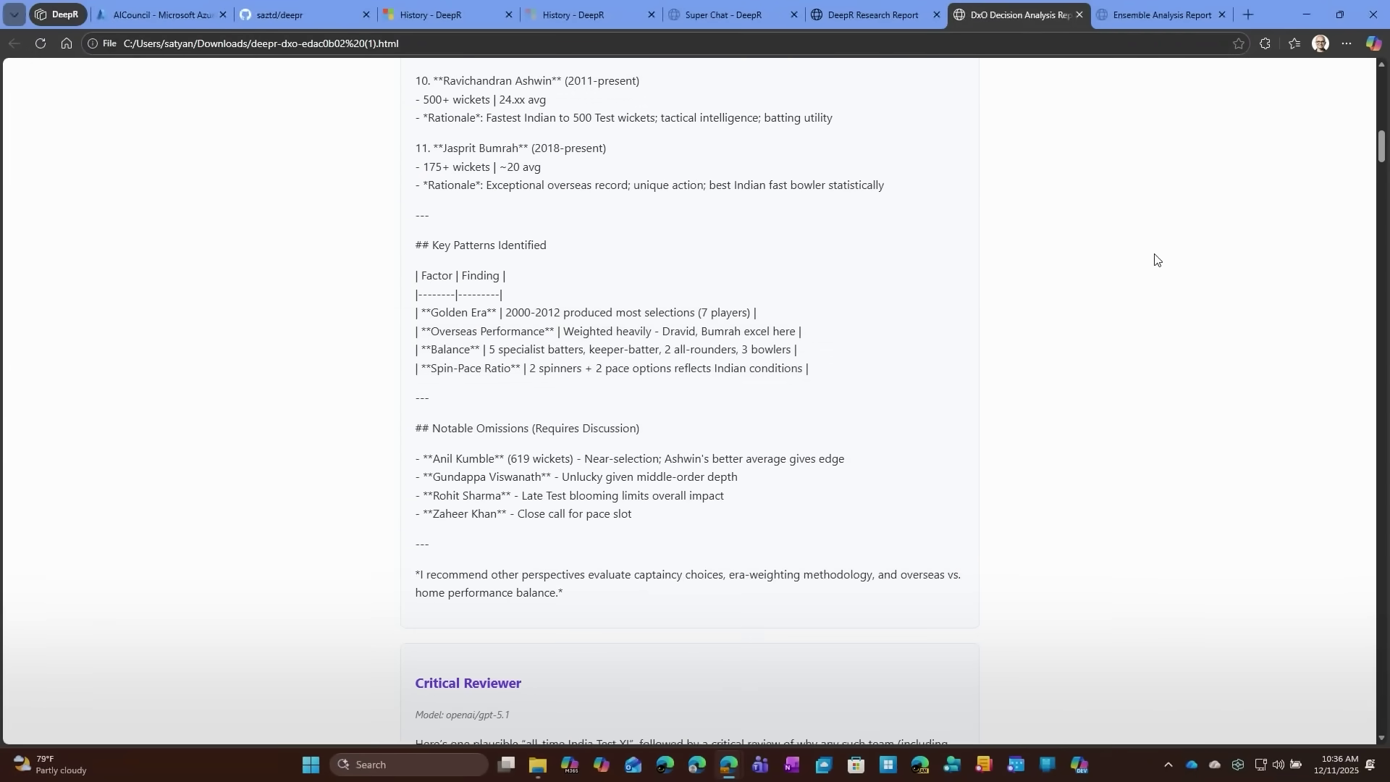
pyautogui.scroll(-5, 1156, 259)
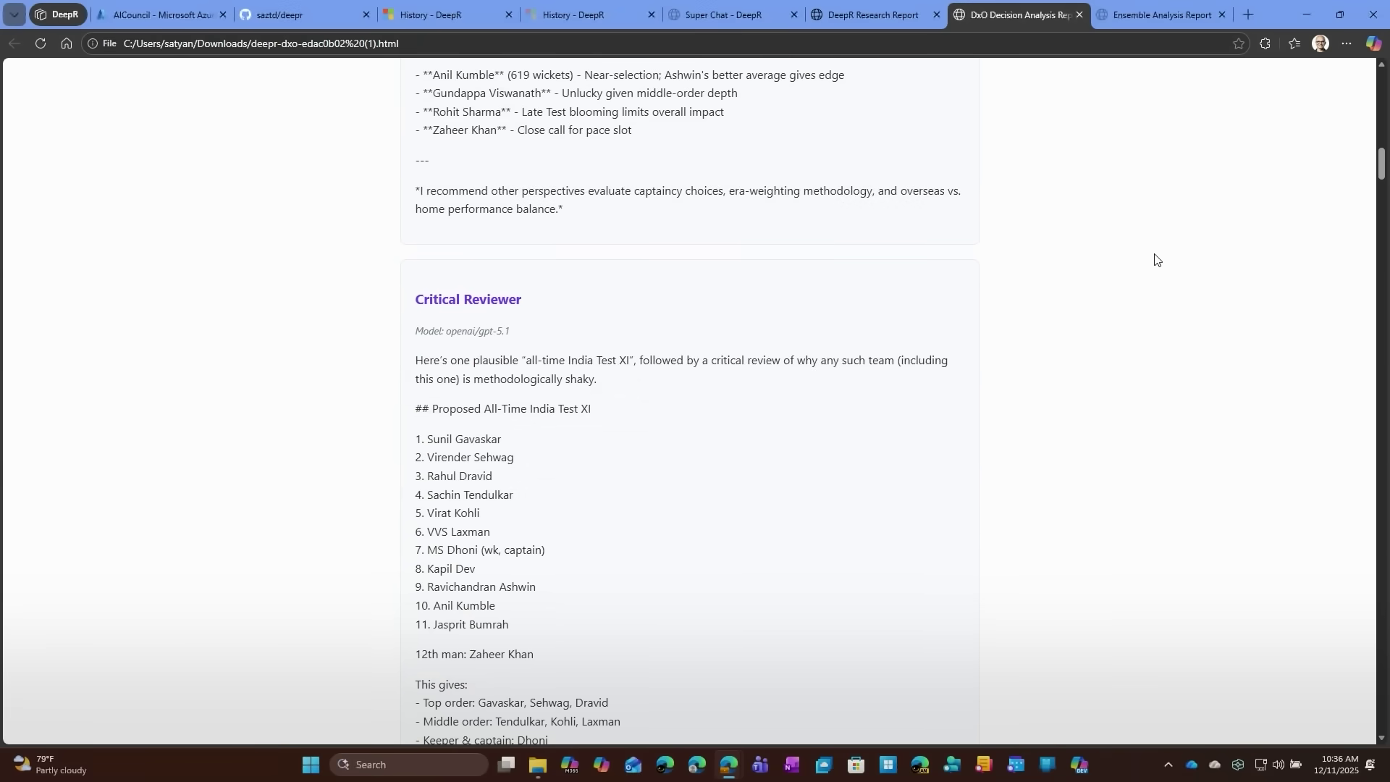
pyautogui.scroll(-7, 1156, 259)
pyautogui.scroll(-1, 1157, 259)
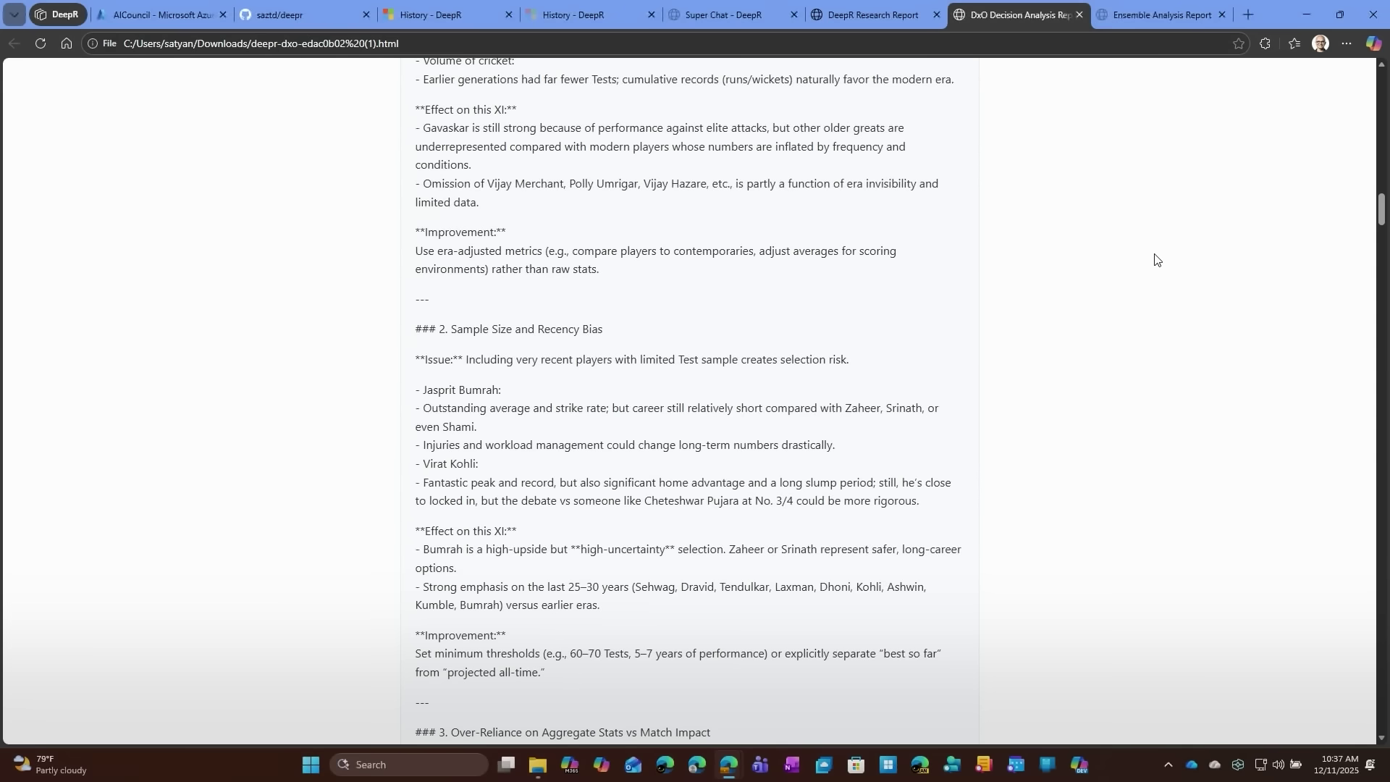
# - Open the Ensemble Analysis Report to examine its synthesized India Test XI
pyautogui.click(1129, 21)
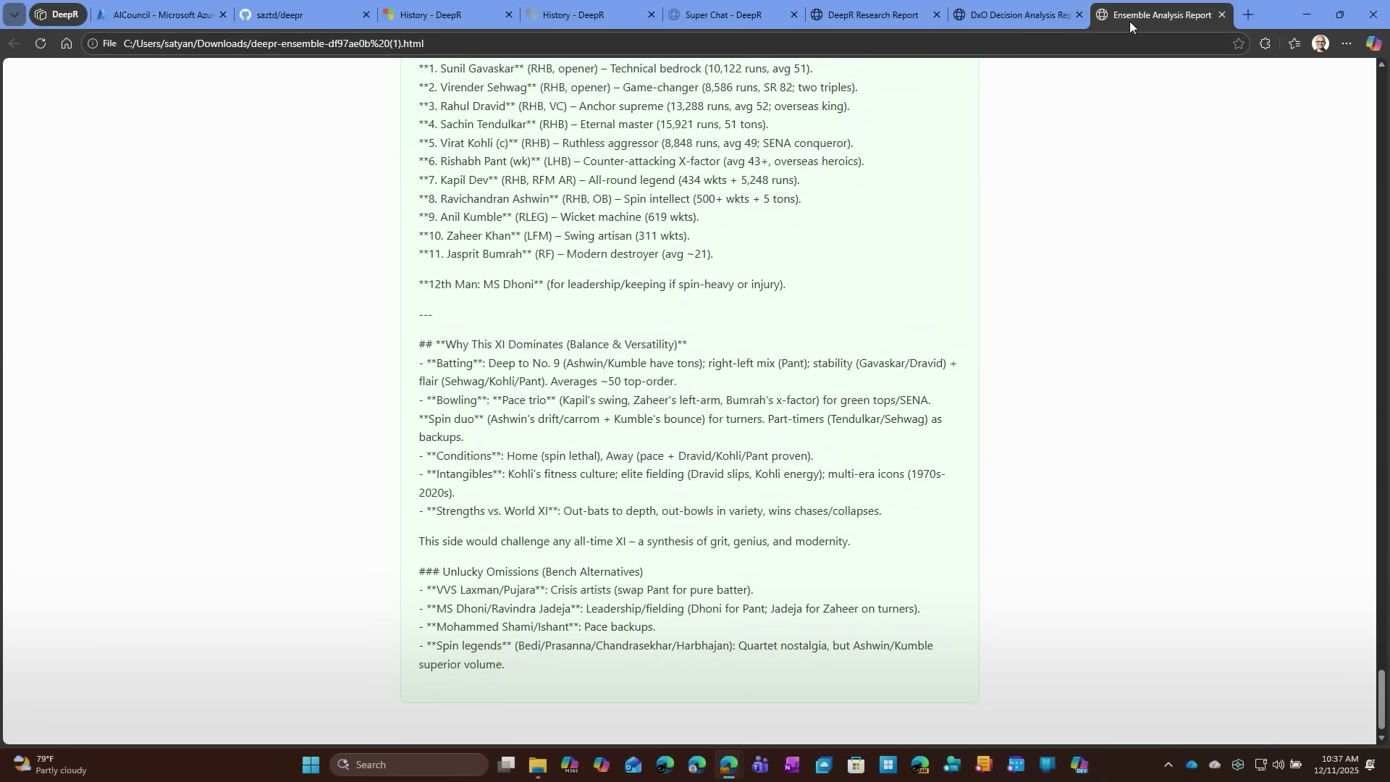